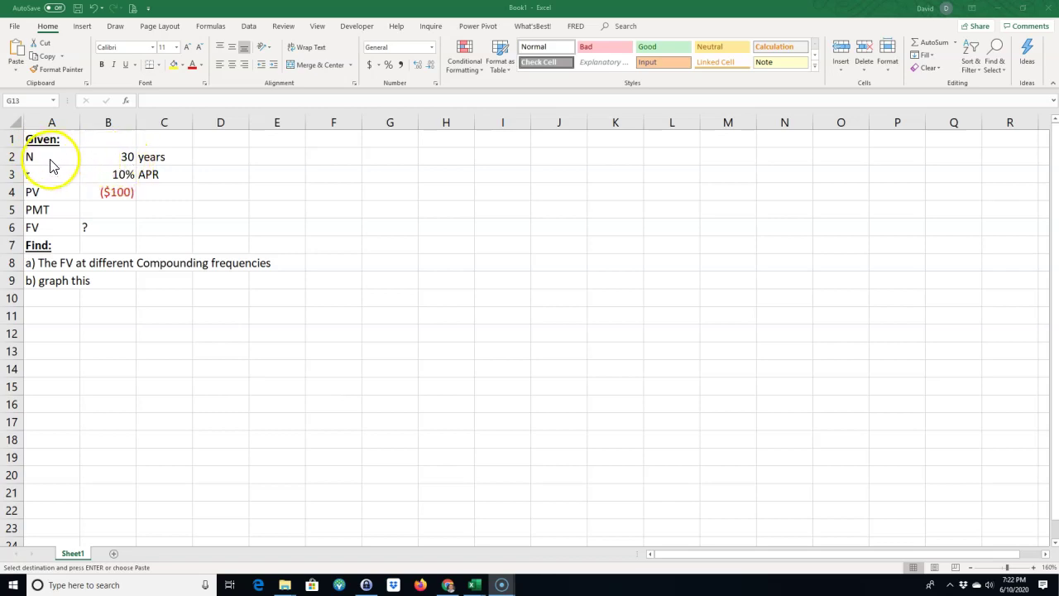
Enter 0 as the PMT value in B5 so it shows 0%
click(105, 210)
text(0)
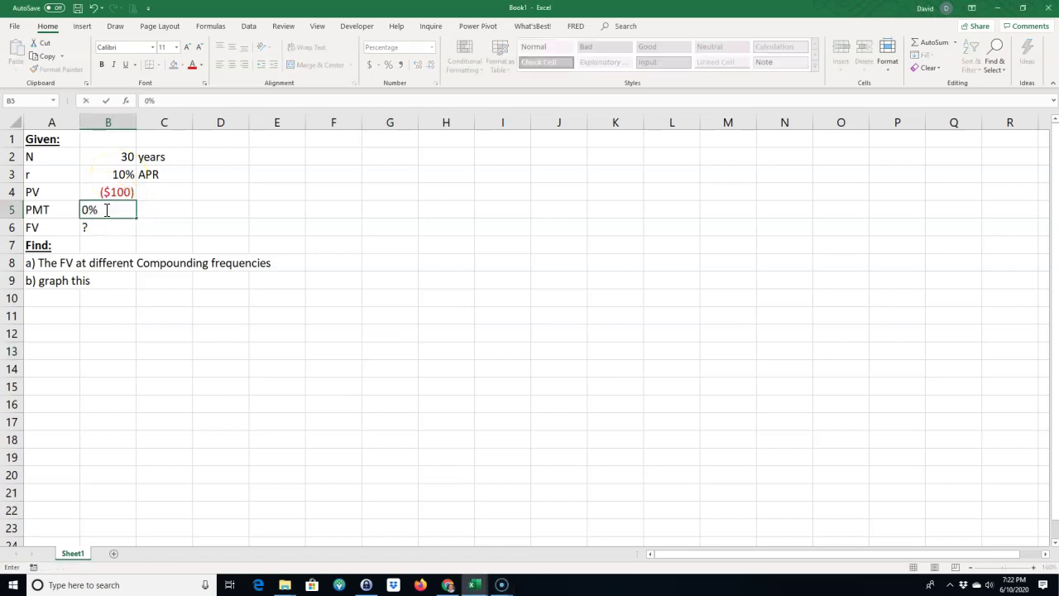
key(Return)
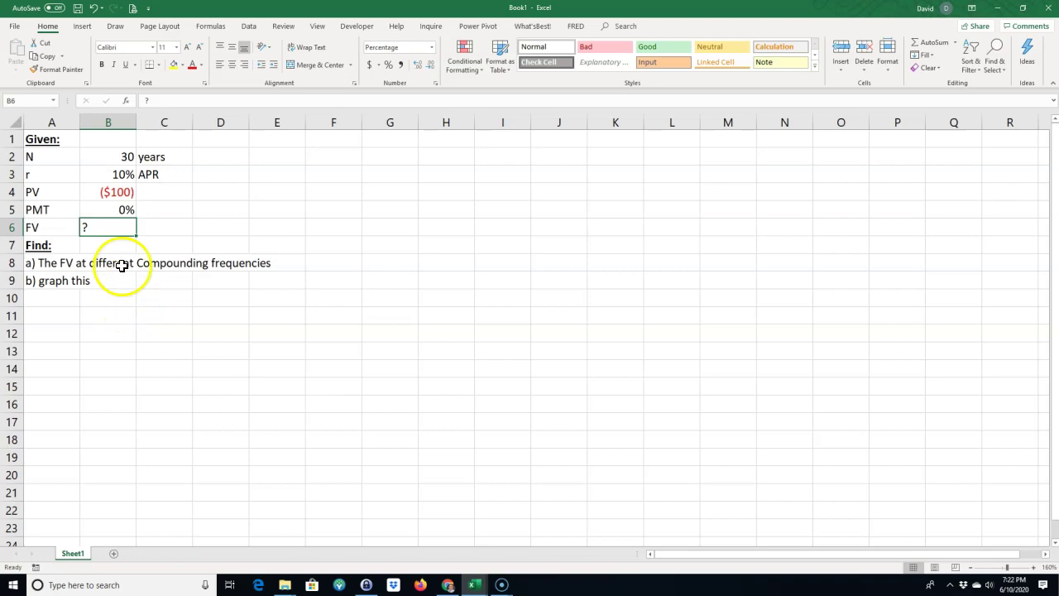
click(101, 229)
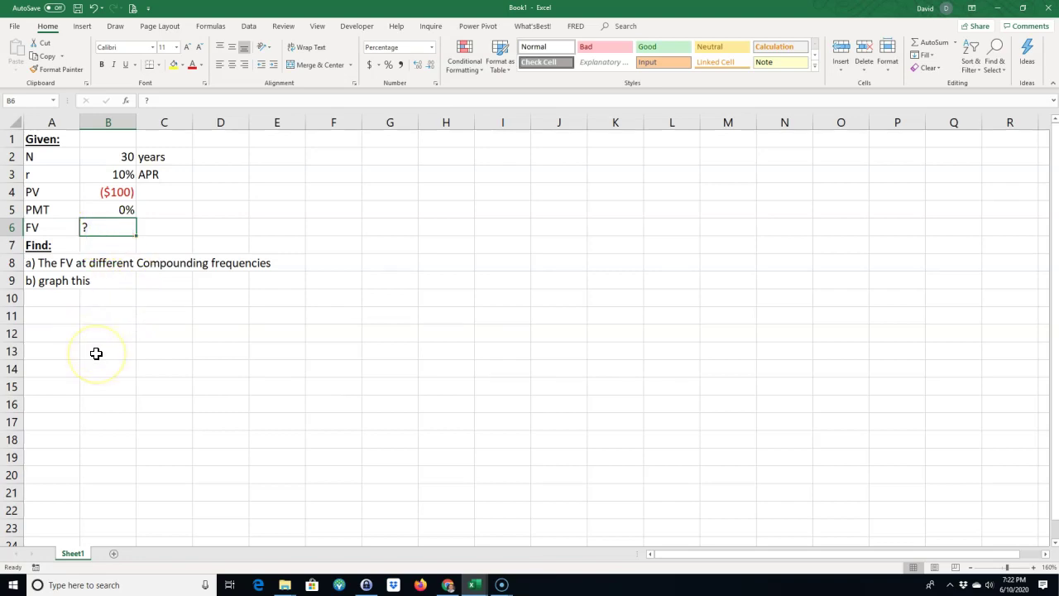
Type a bold, underlined 'Solution:' heading in A10
click(47, 281)
click(49, 300)
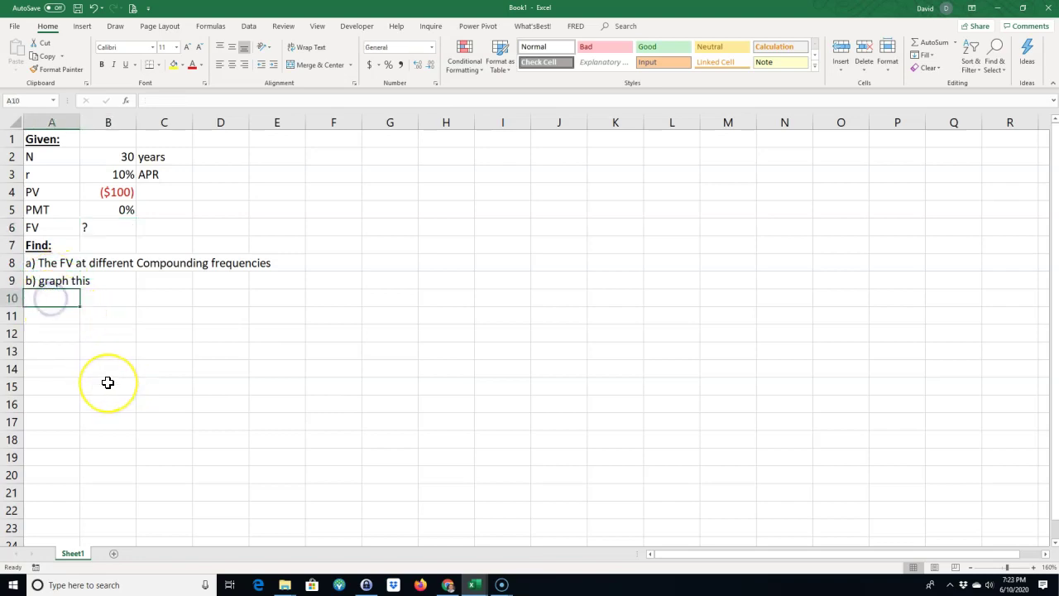
text(Solution:)
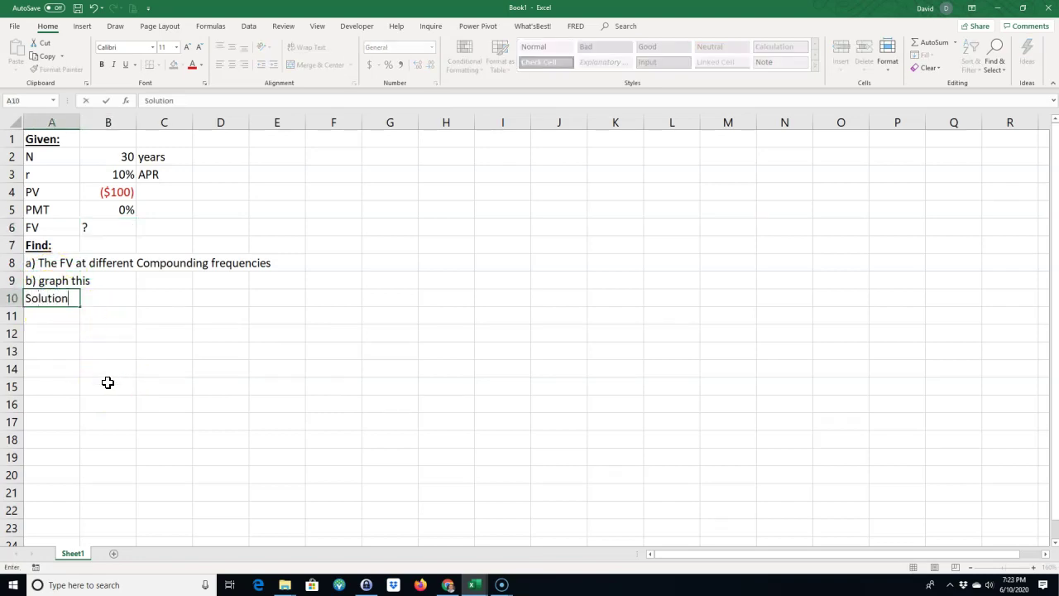
key(Return)
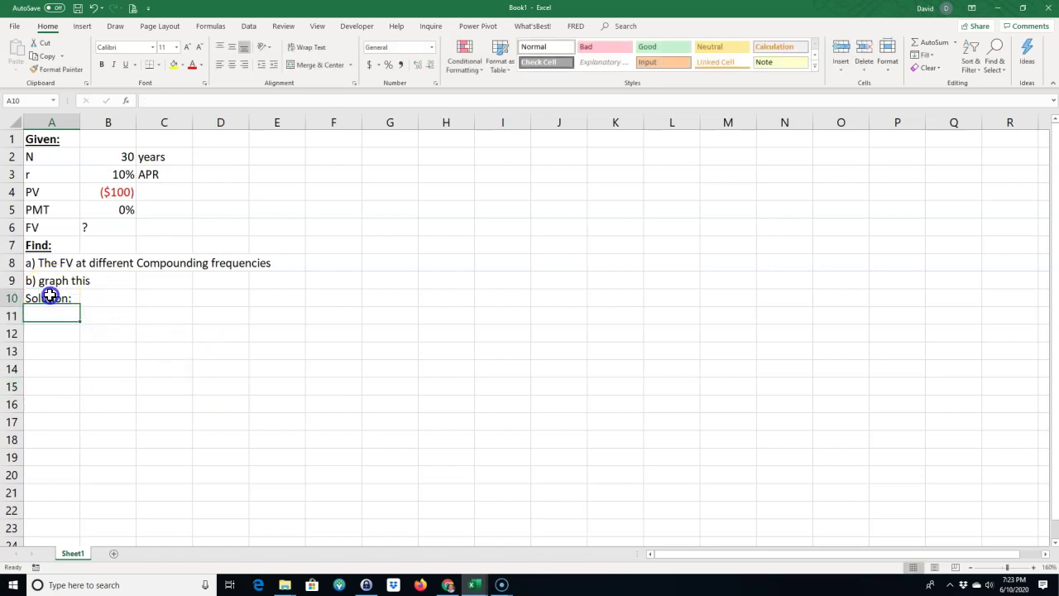
click(47, 298)
click(102, 66)
click(124, 70)
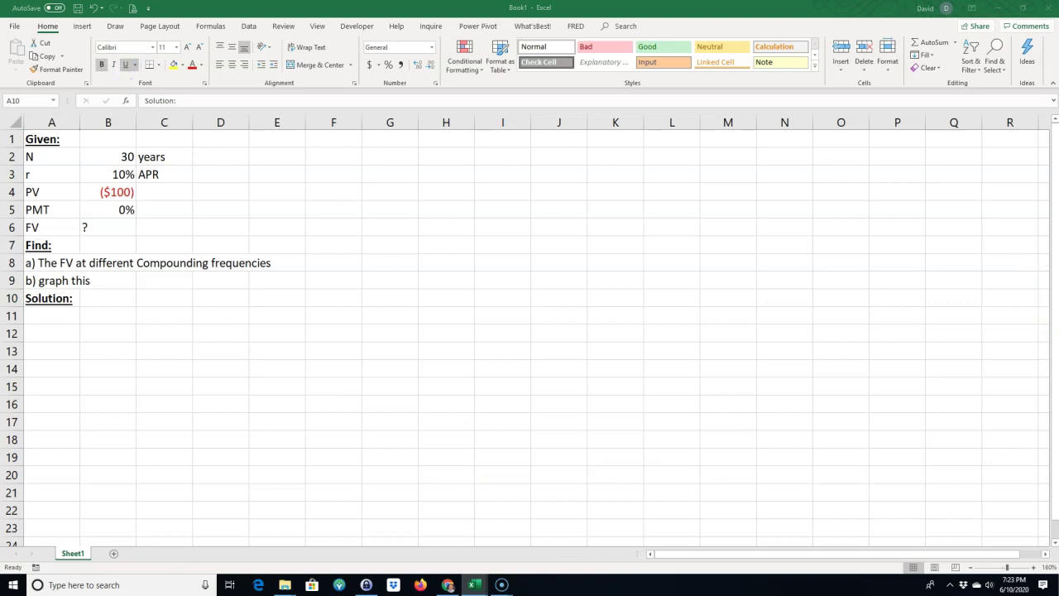
Paste the compounding frequency list into column A from A11 and underline its Compouding header
click(47, 315)
key(ctrl+c)
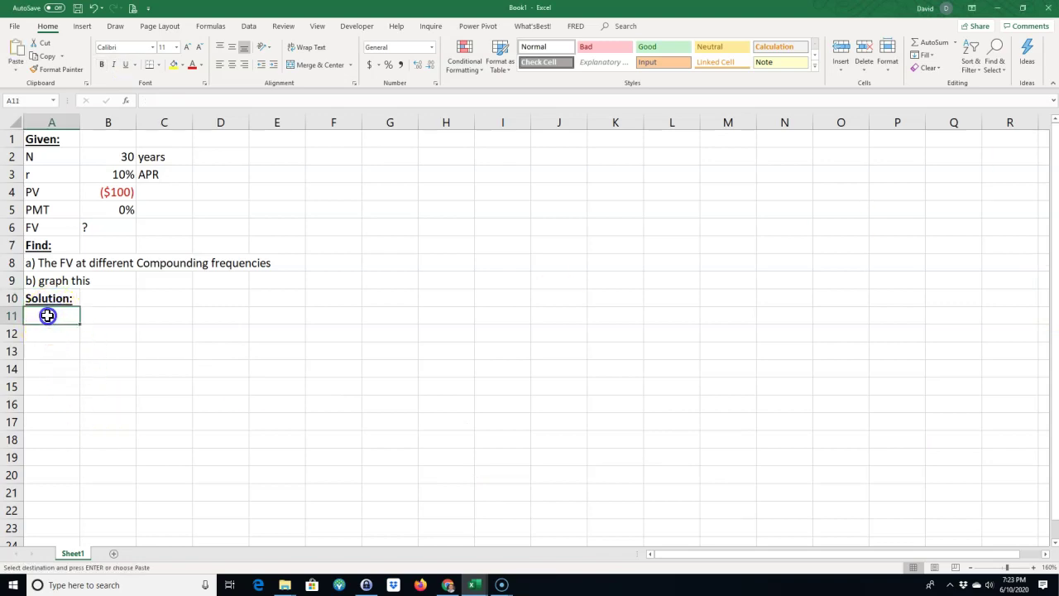
right_click(47, 315)
click(73, 364)
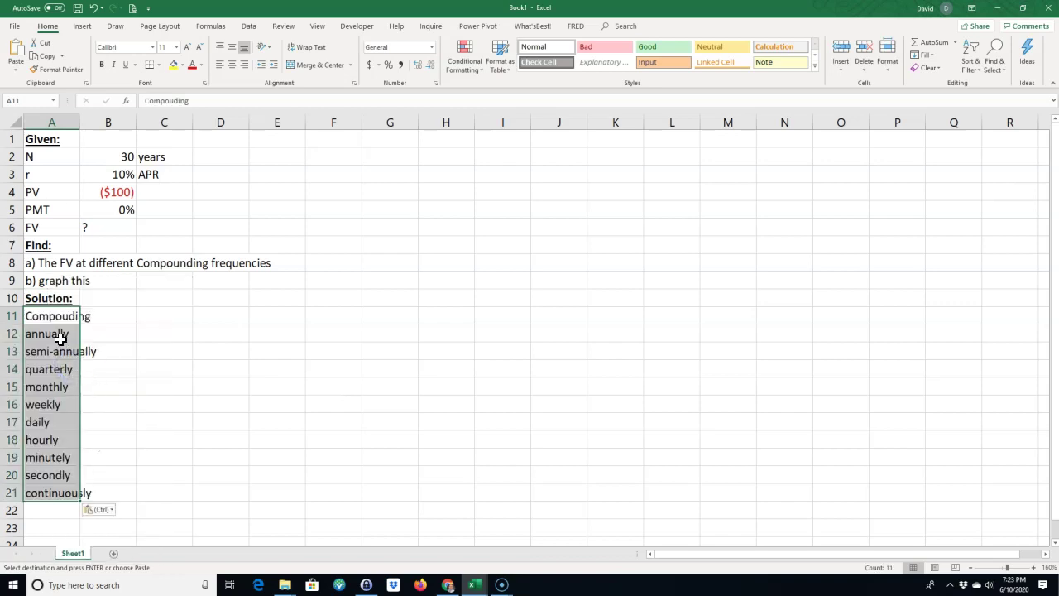
click(52, 316)
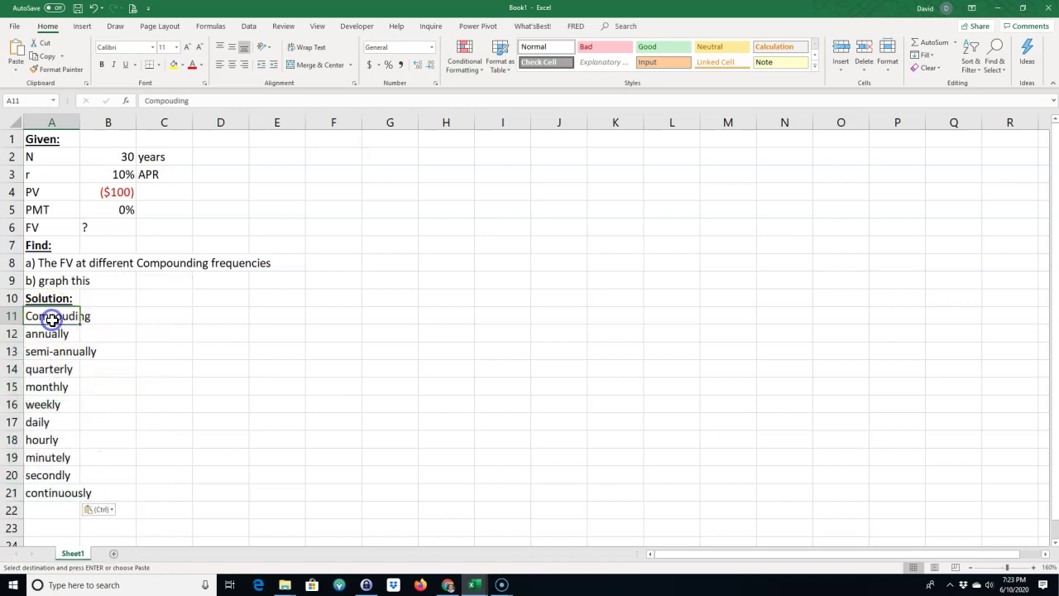
click(125, 64)
Resize column A to a moderate width that fits the frequency labels
click(123, 327)
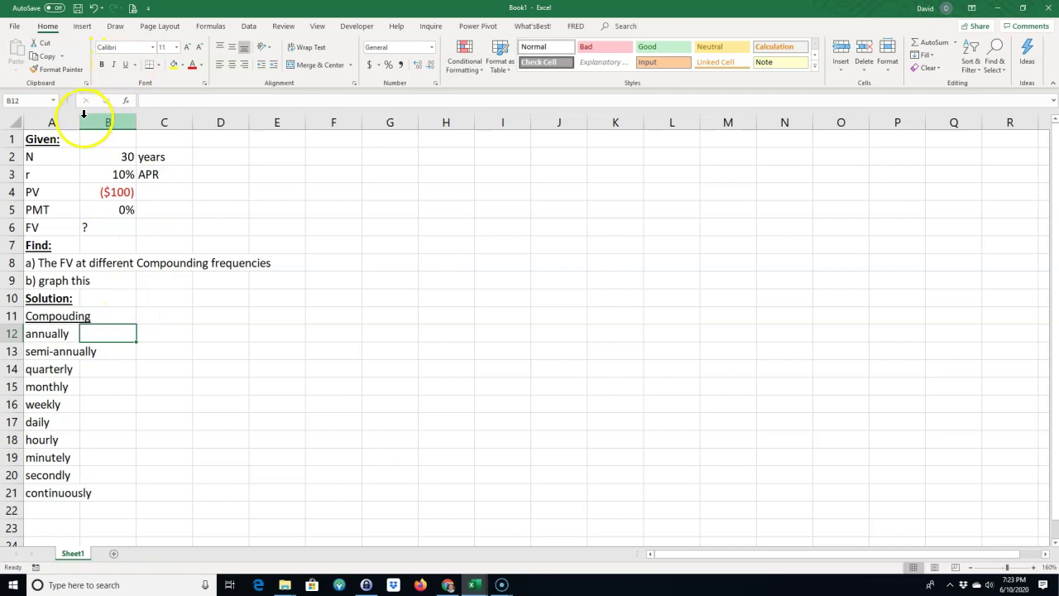
double_click(81, 118)
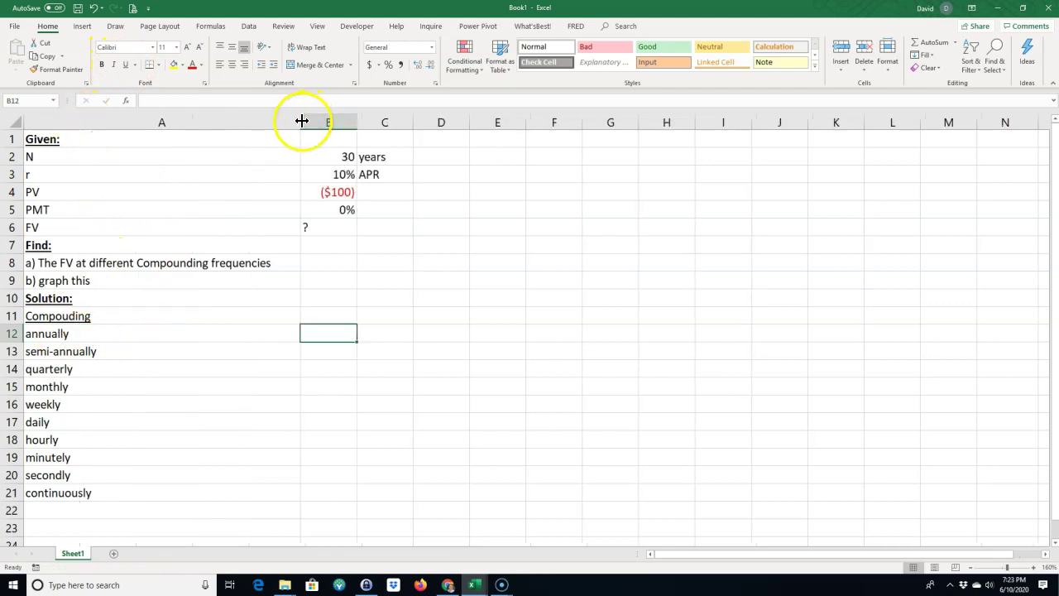
drag(303, 122, 118, 157)
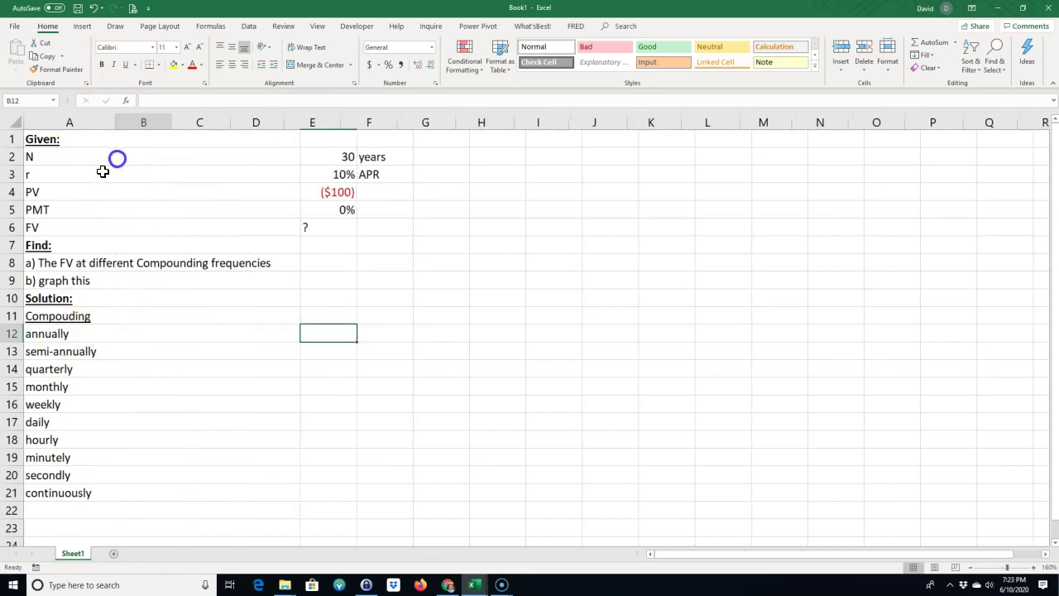
click(35, 355)
click(42, 373)
click(41, 386)
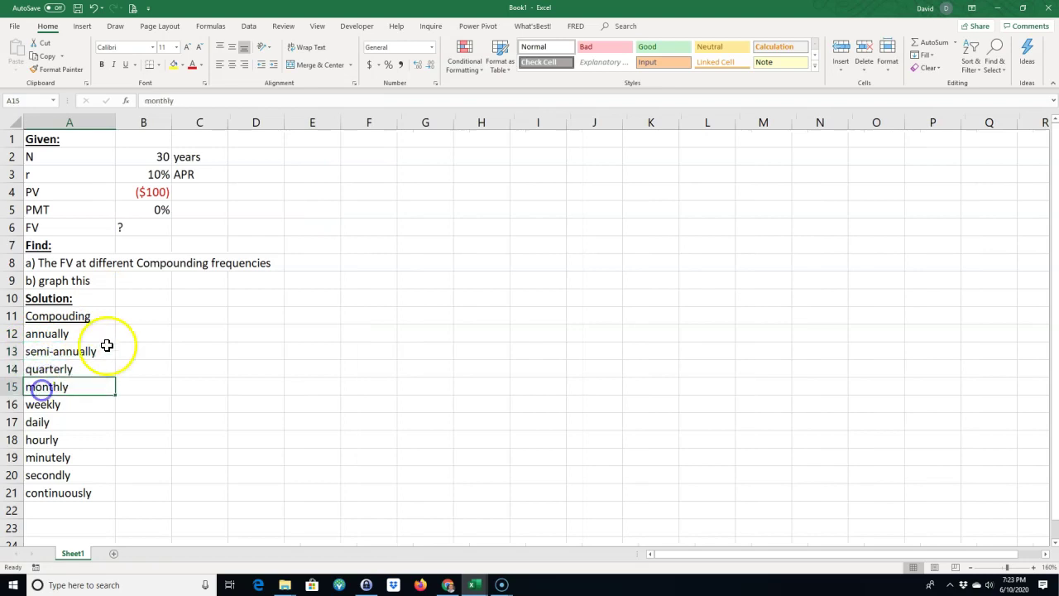
click(142, 317)
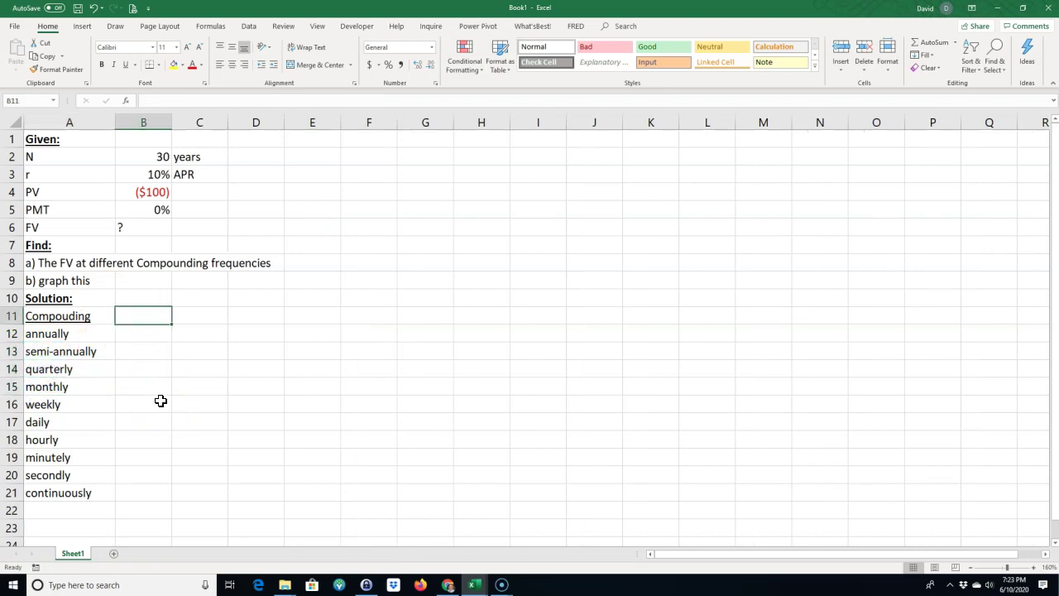
Add a 'Period/yr' header in B11 with the Compouding header's underline formatting
text(Period/yr)
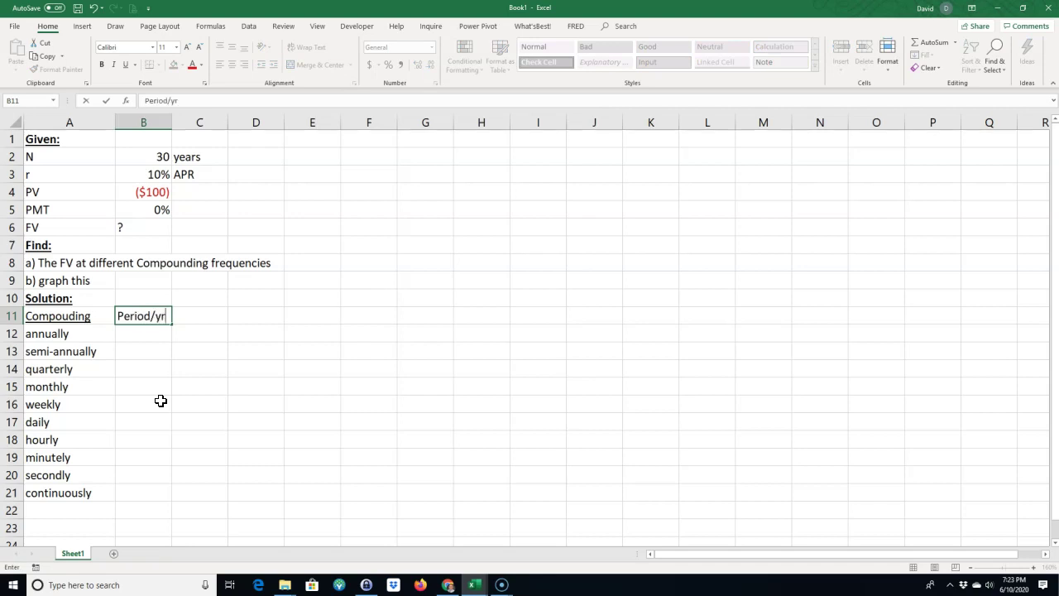
key(Return)
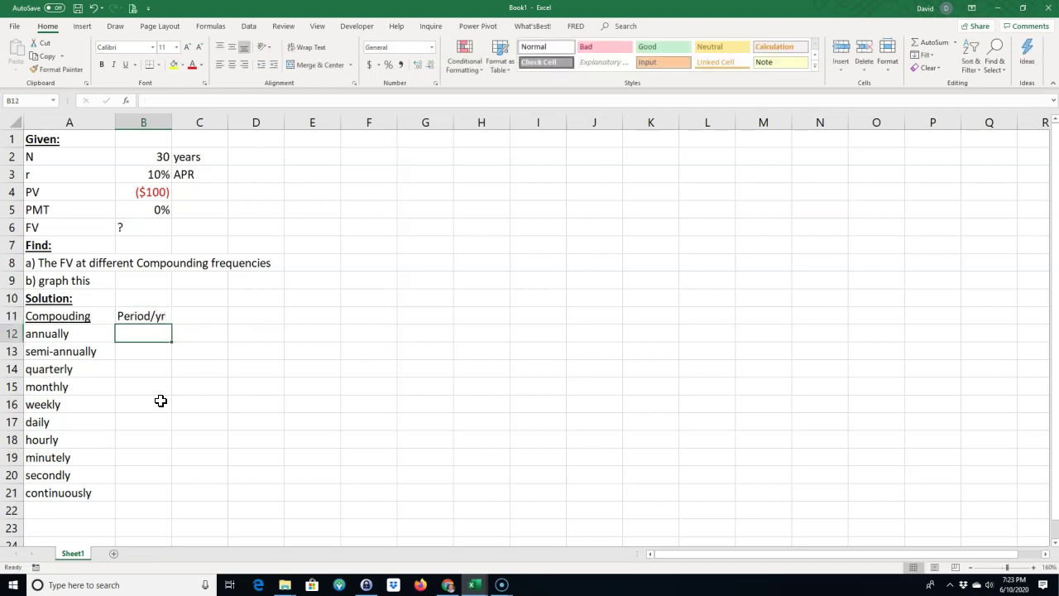
click(50, 316)
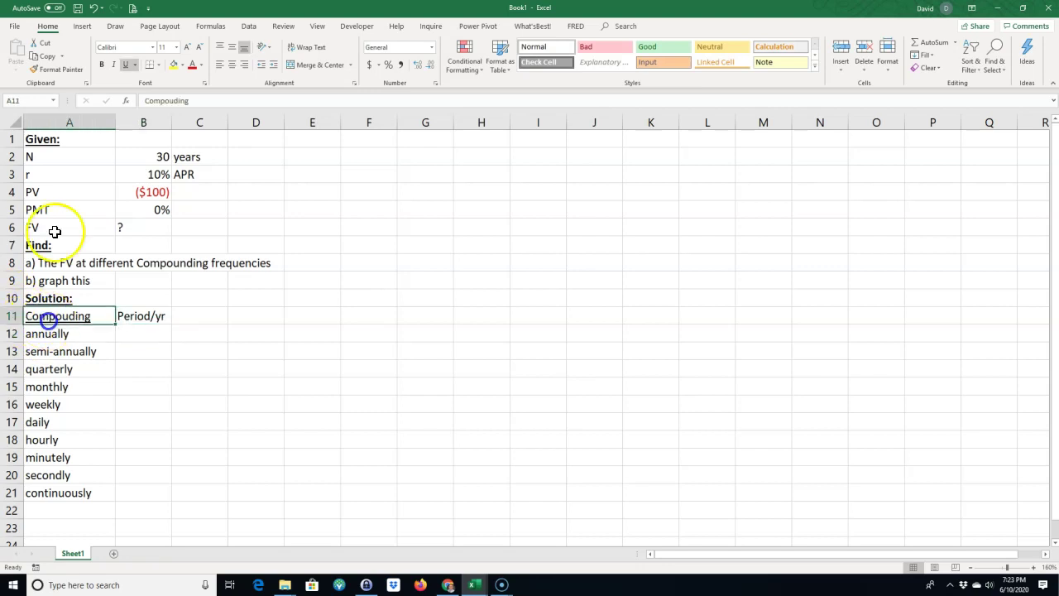
click(66, 79)
click(135, 316)
Enter 1, 2 and 4 periods per year for annual, semi-annual and quarterly compounding
click(140, 332)
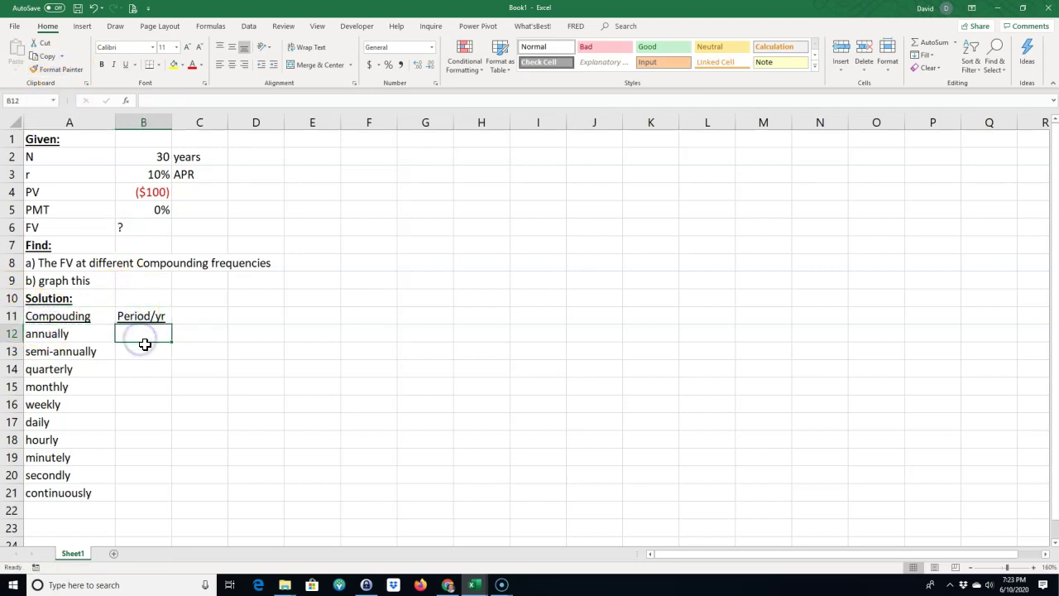
text(1)
click(153, 362)
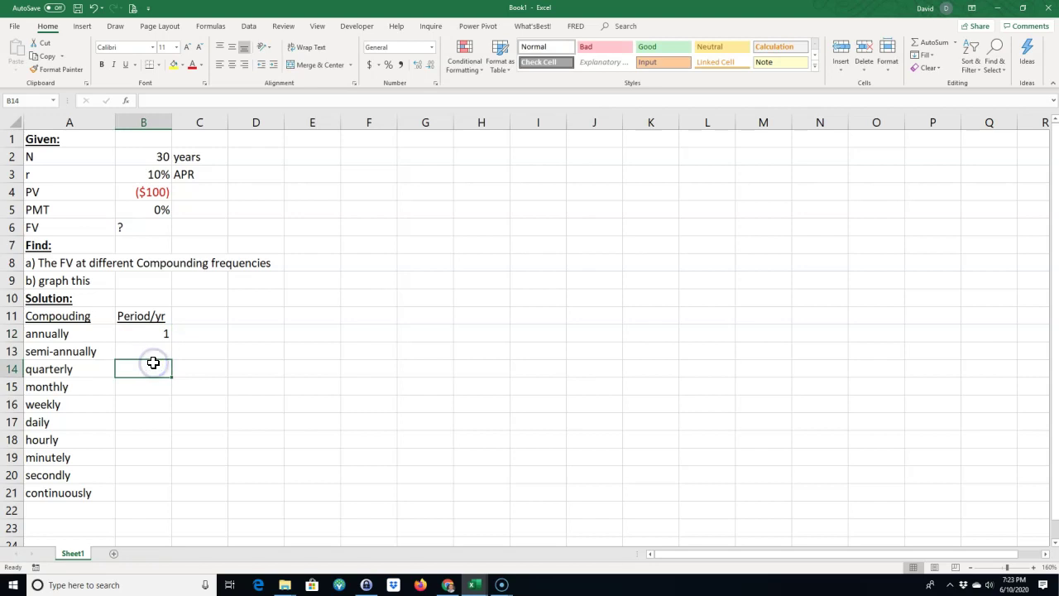
click(146, 349)
text(4)
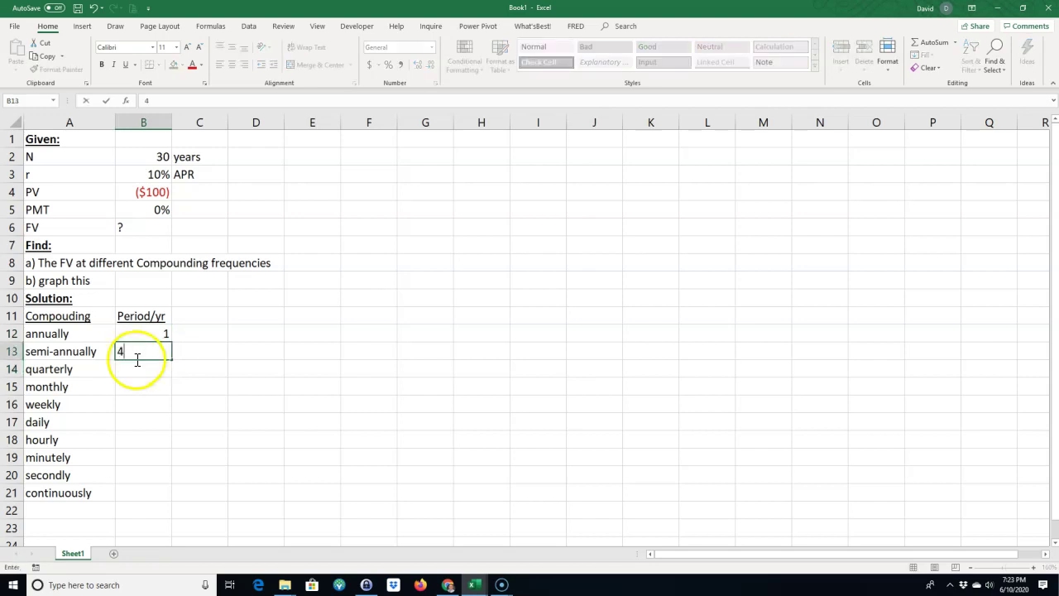
click(143, 351)
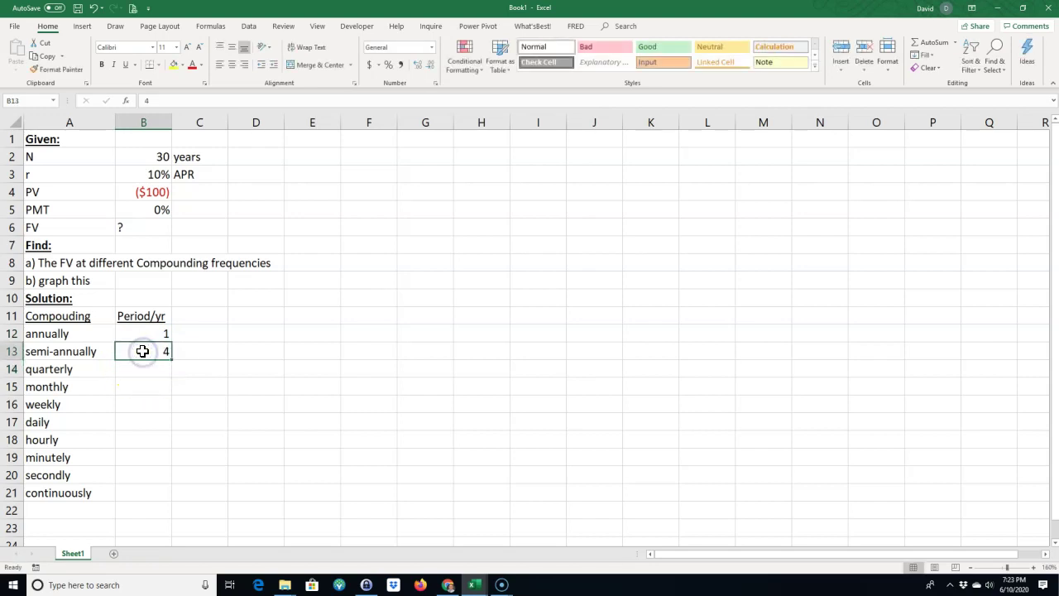
text(2)
click(142, 367)
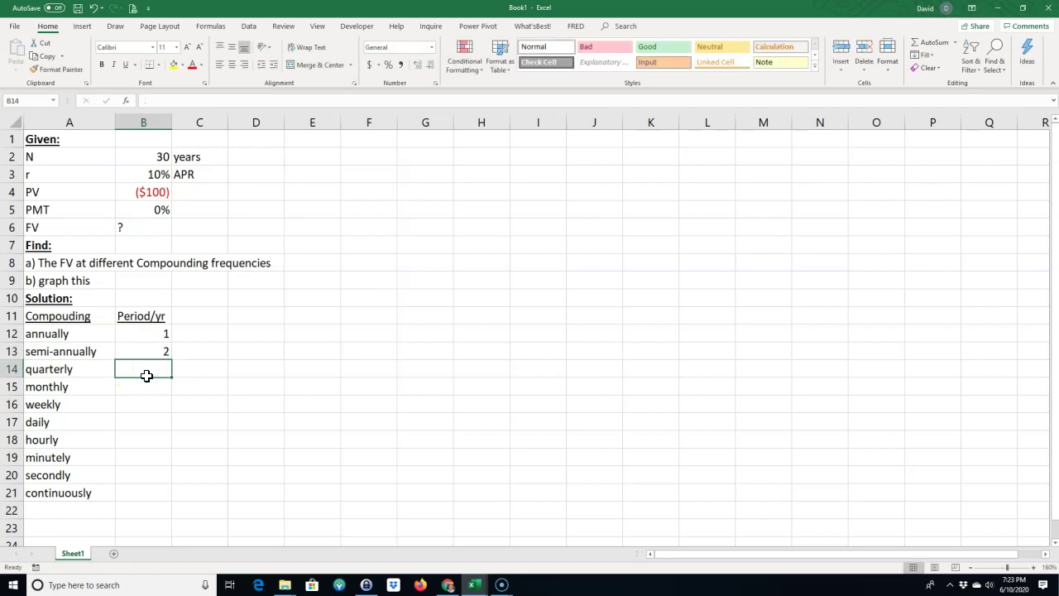
text(4)
click(144, 389)
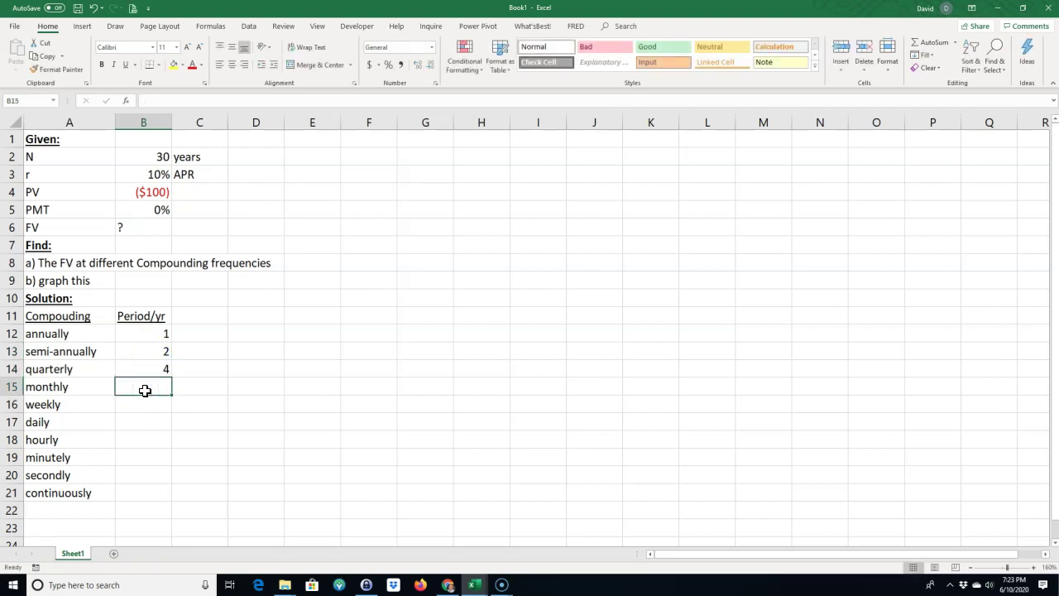
Enter 12, 52 and 365 periods per year for monthly, weekly and daily compounding
text(12)
key(Return)
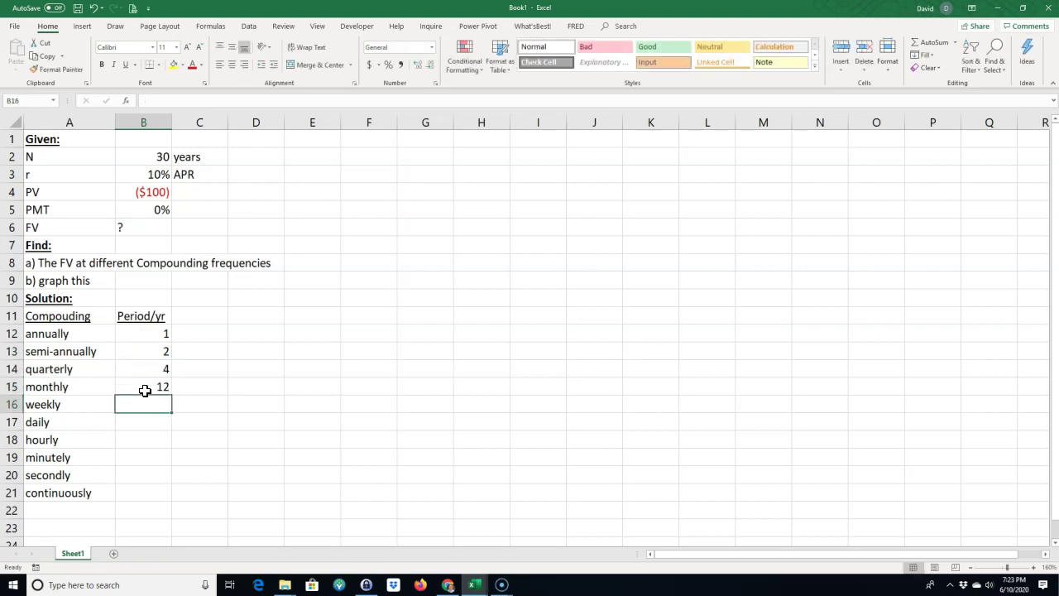
text(52)
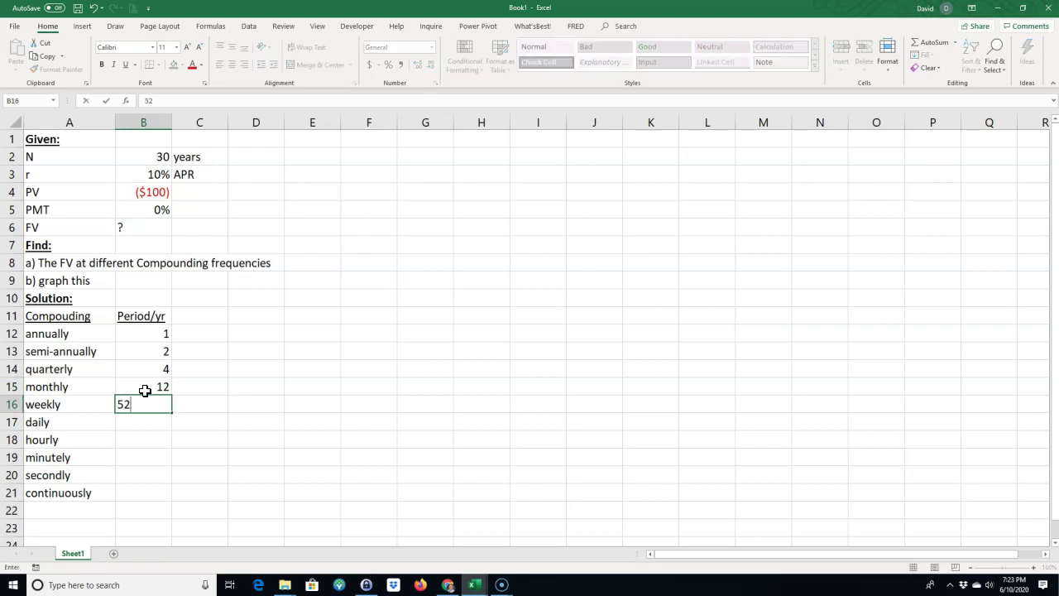
key(Return)
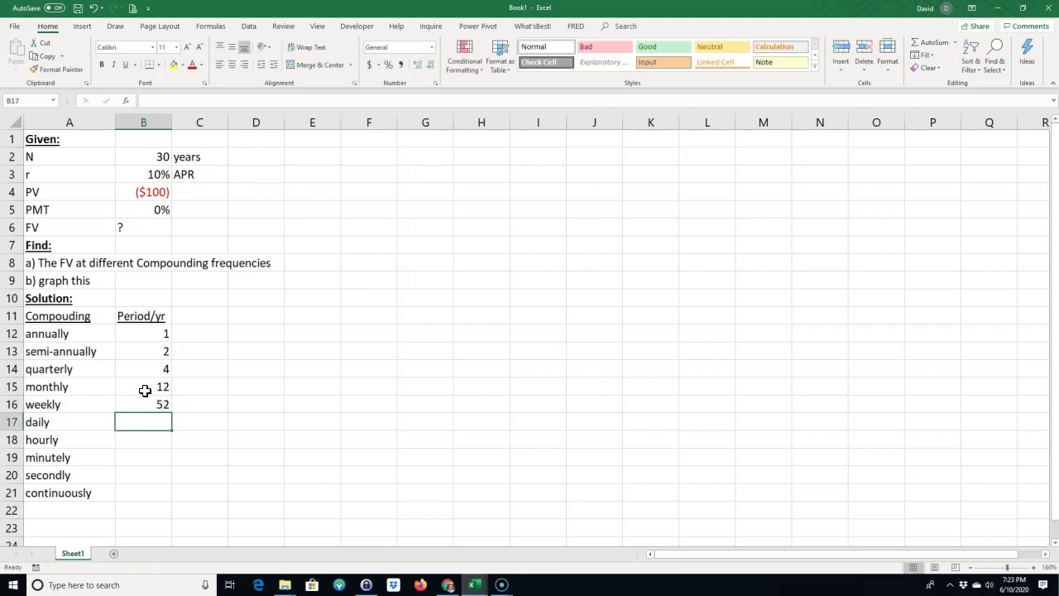
text(365)
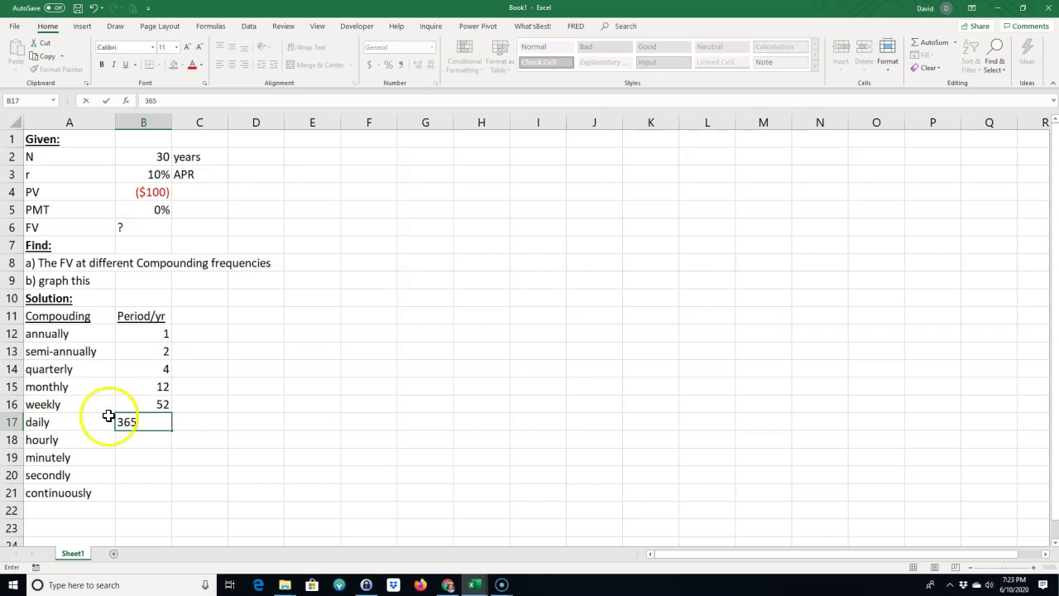
key(Return)
Start editing the Period/yr header text in B11
click(137, 490)
click(132, 317)
double_click(149, 317)
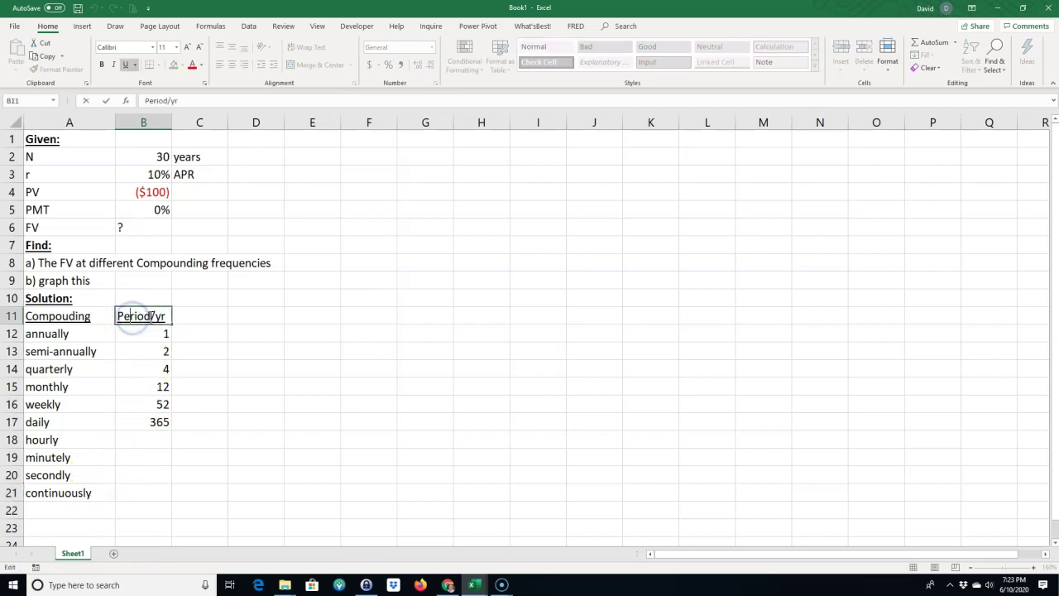
Rename the header to Periods/yr and compute hourly periods in B18 as =B17*24, giving 8760
text(s)
click(146, 437)
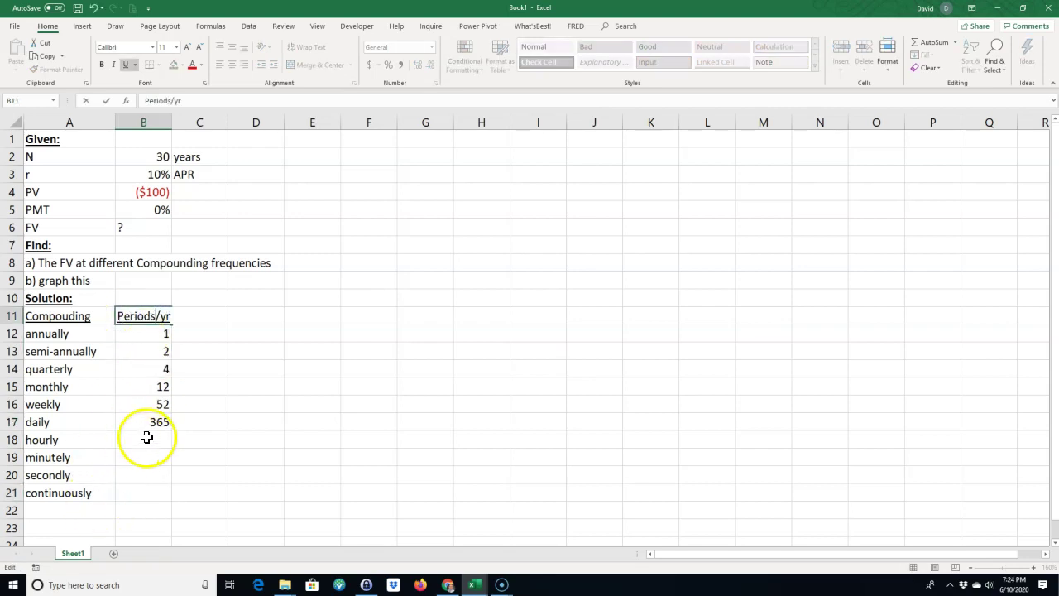
text(=)
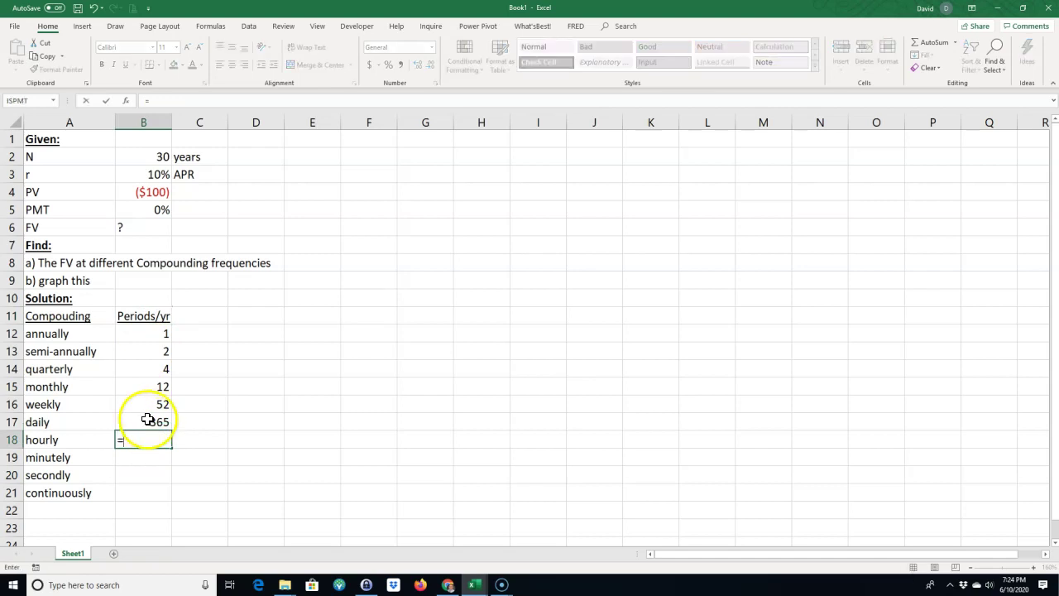
click(147, 420)
text(*)
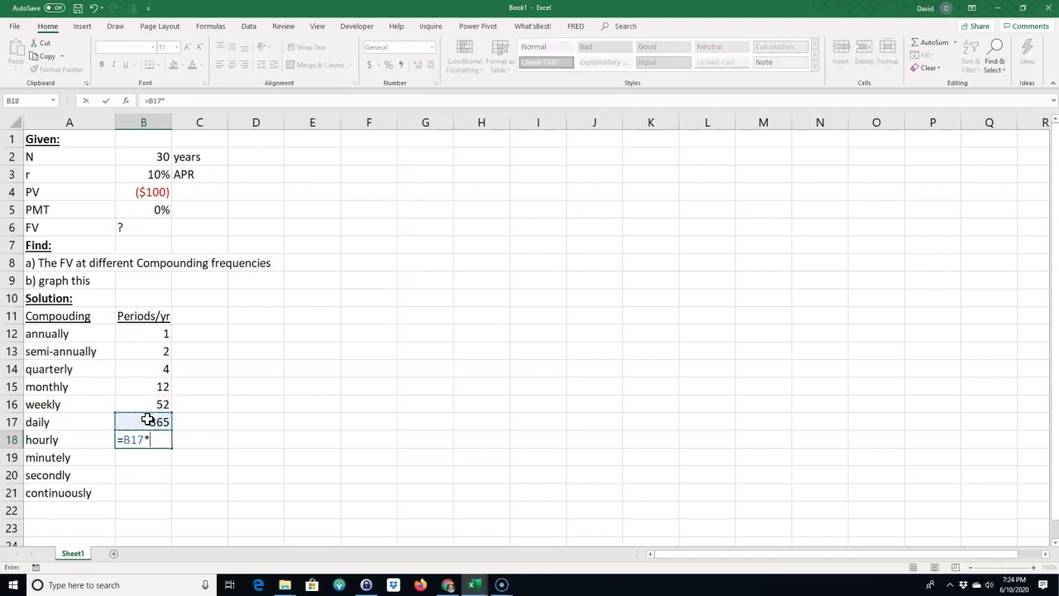
key(Return)
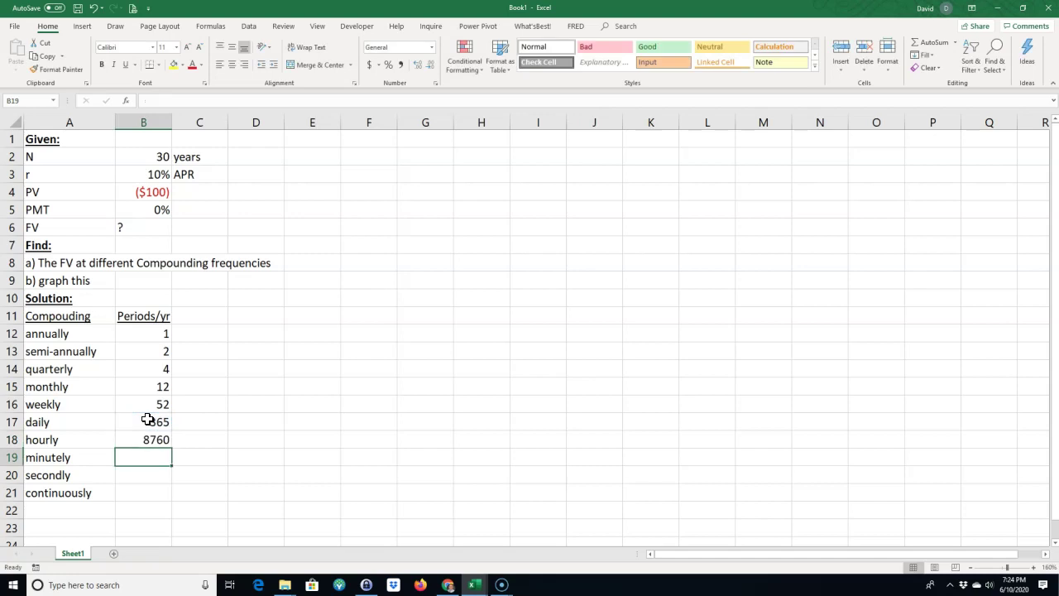
Compute minutely and secondly periods with =B18*60 and =B19*60, giving 525600 and 31536000
text(=)
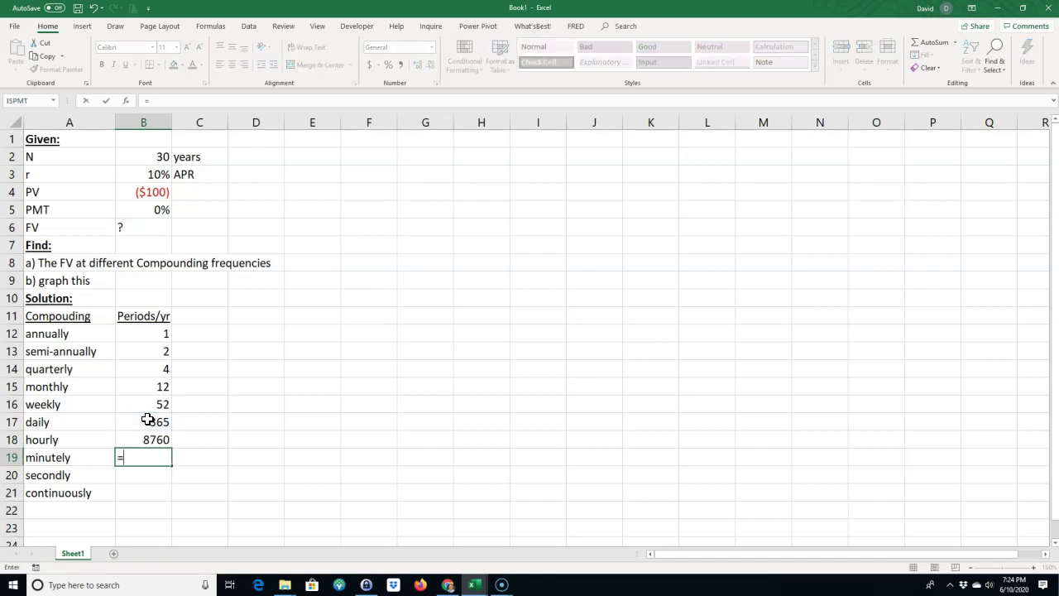
click(150, 439)
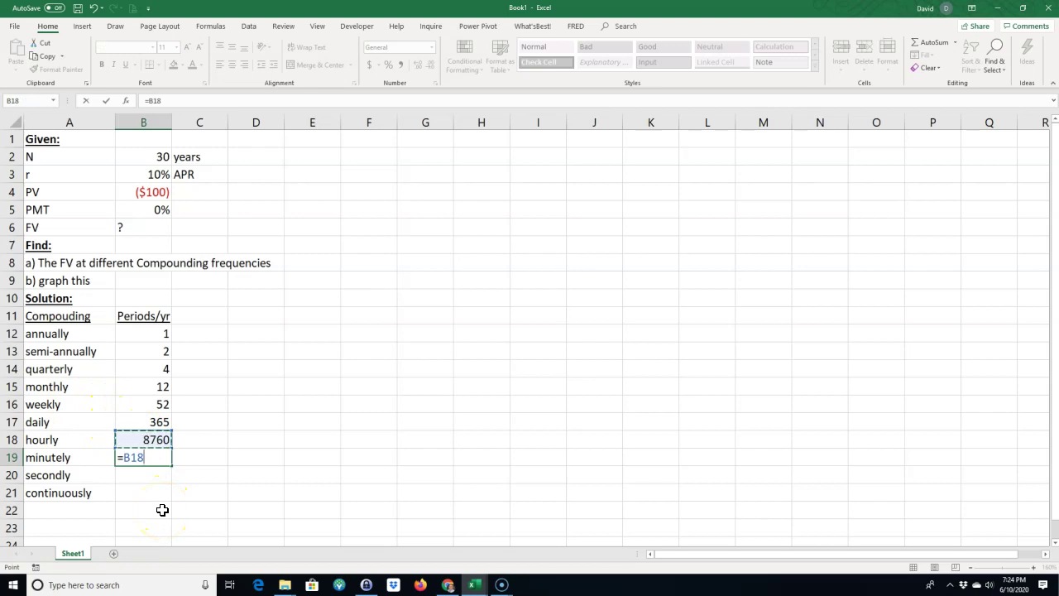
text(*60)
key(Return)
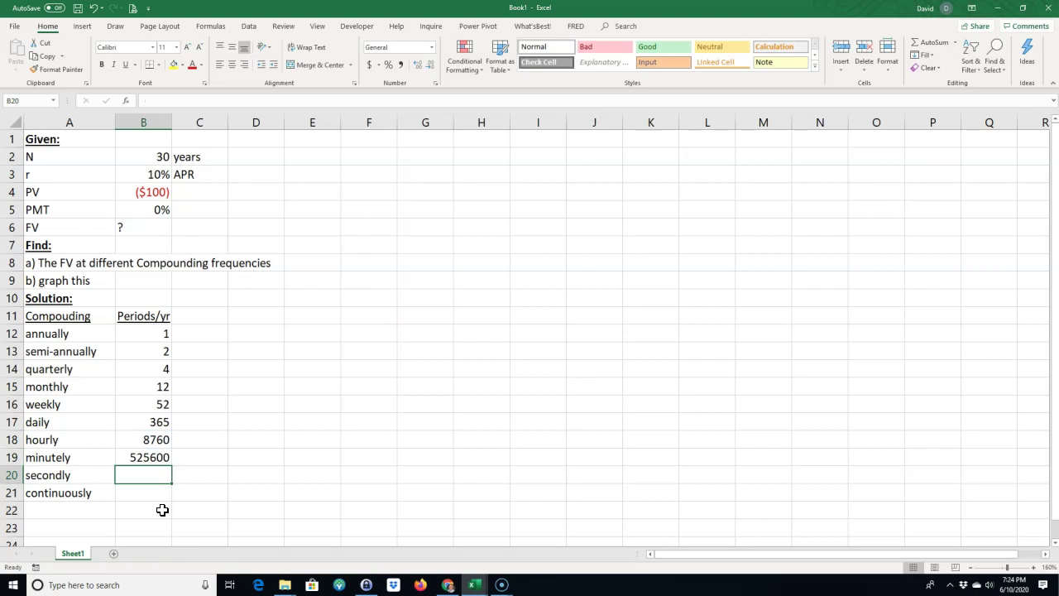
text(=)
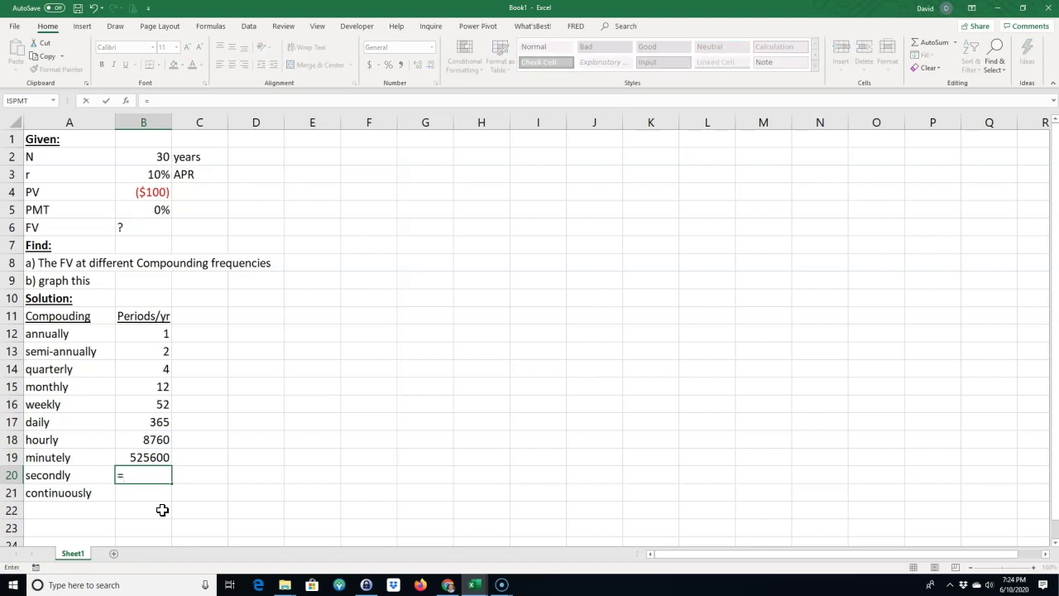
click(149, 457)
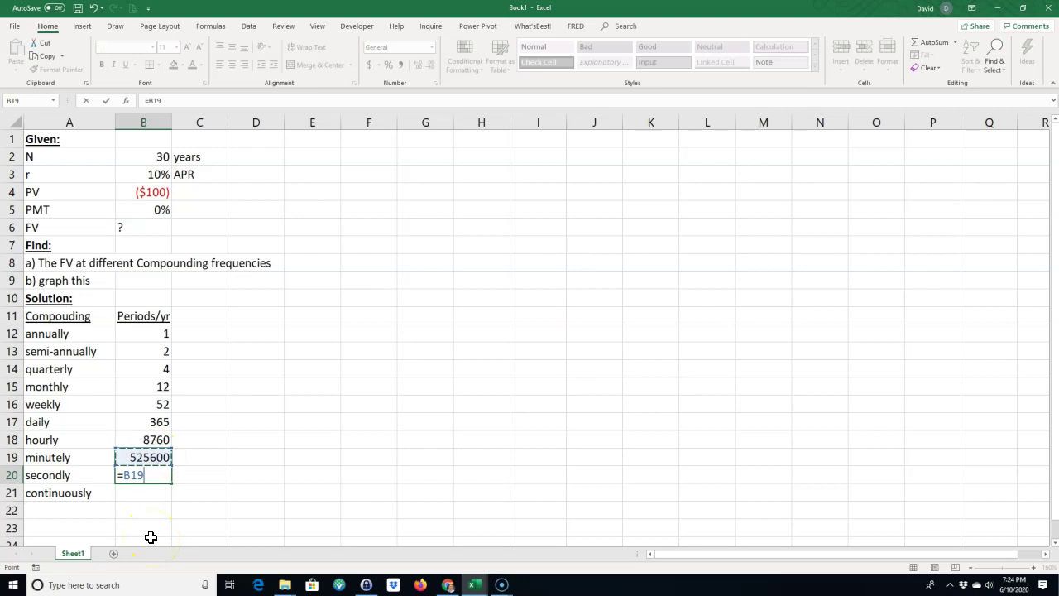
text(*)
key(Return)
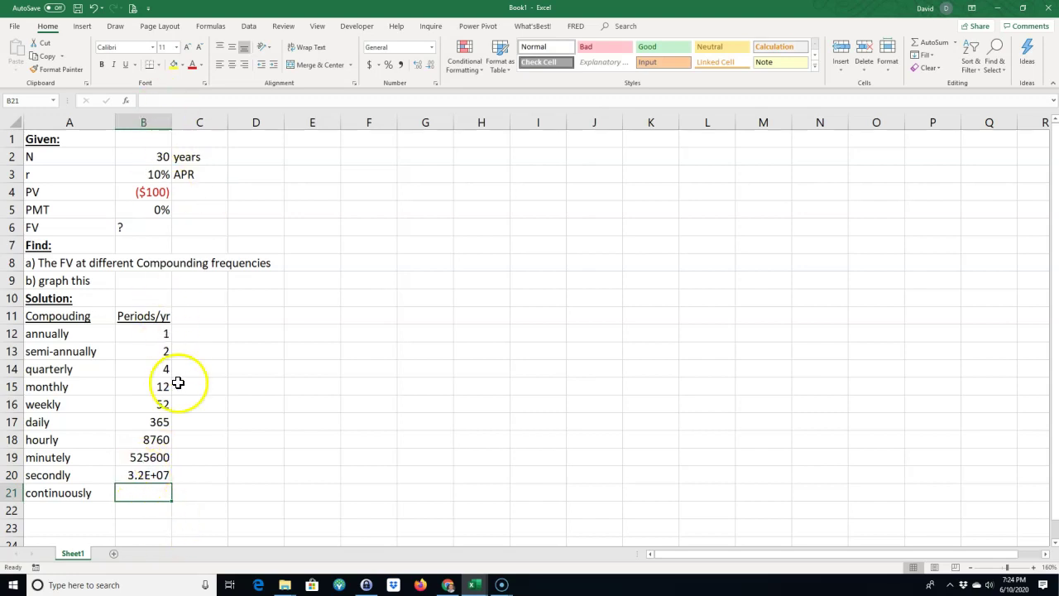
Widen column B to show 31536000 fully and enter 'infinite' for continuous compounding in B21
click(152, 475)
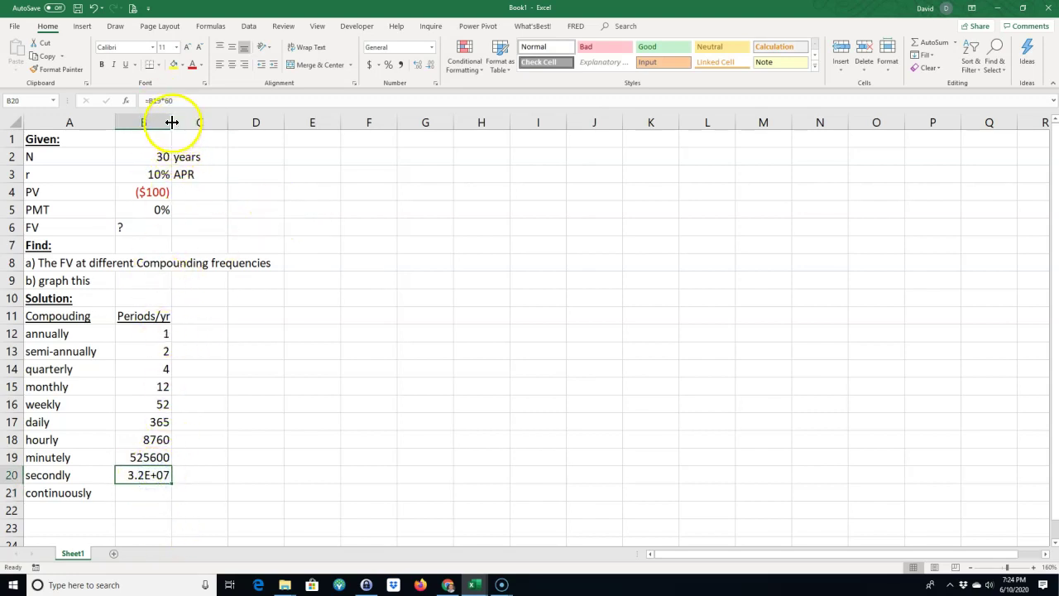
drag(171, 122, 183, 123)
click(141, 493)
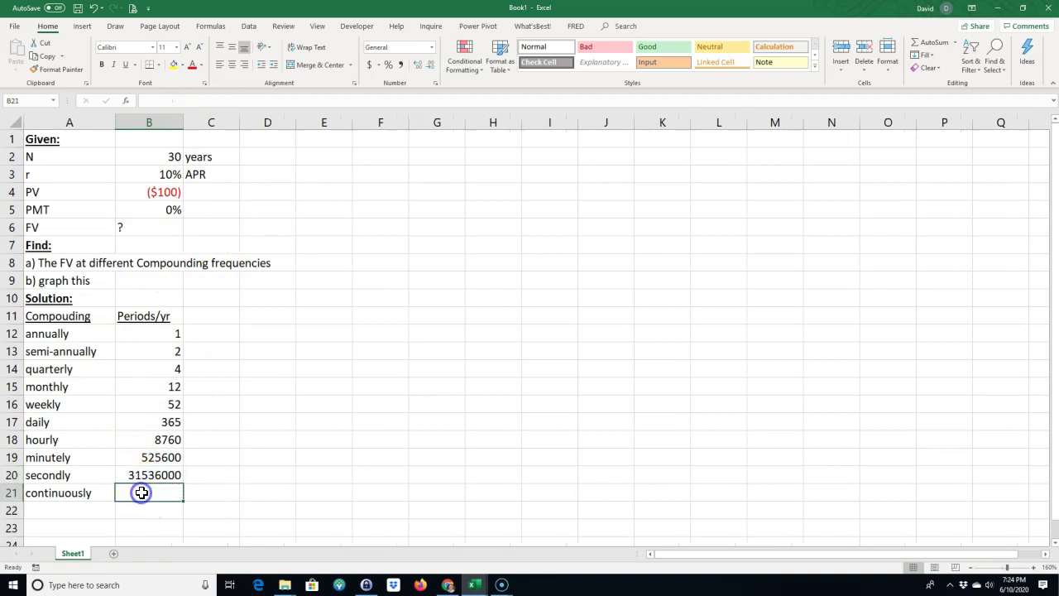
text(infin)
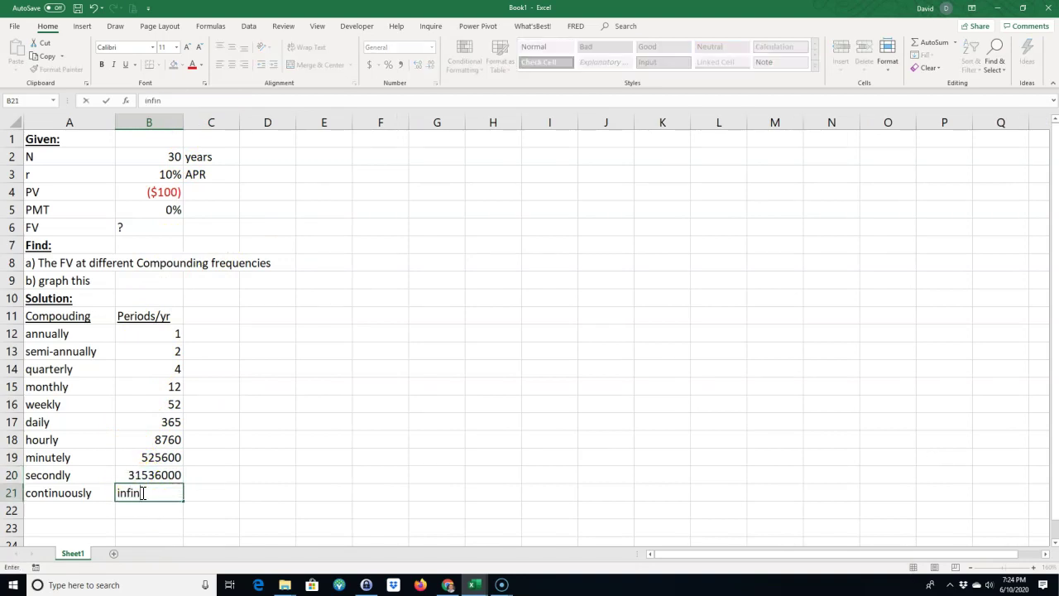
text(ite)
key(Return)
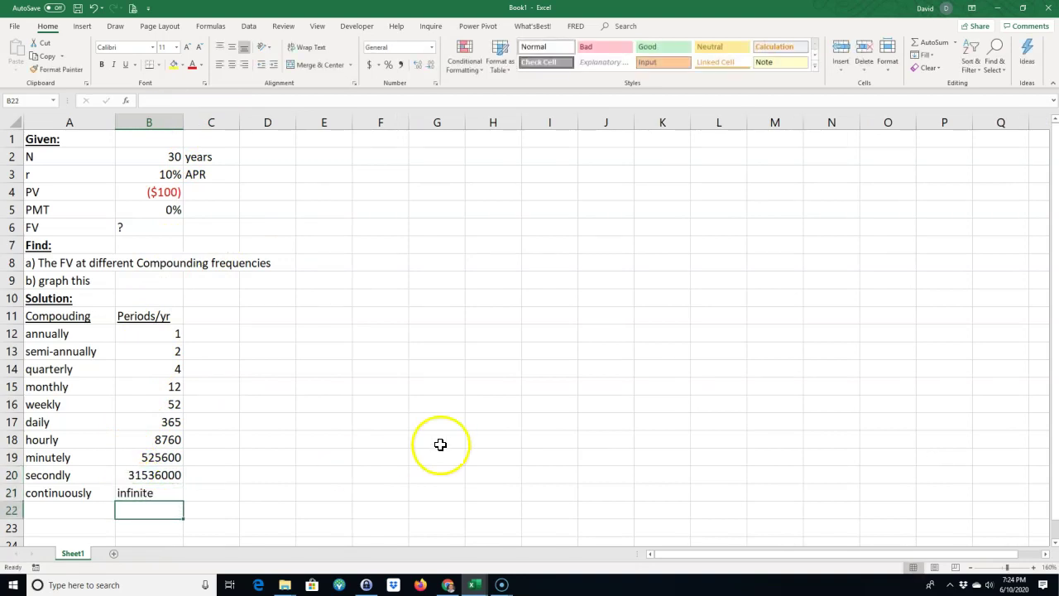
Type an underlined 'FV' heading in C11 beside Periods/yr
click(204, 316)
text(F)
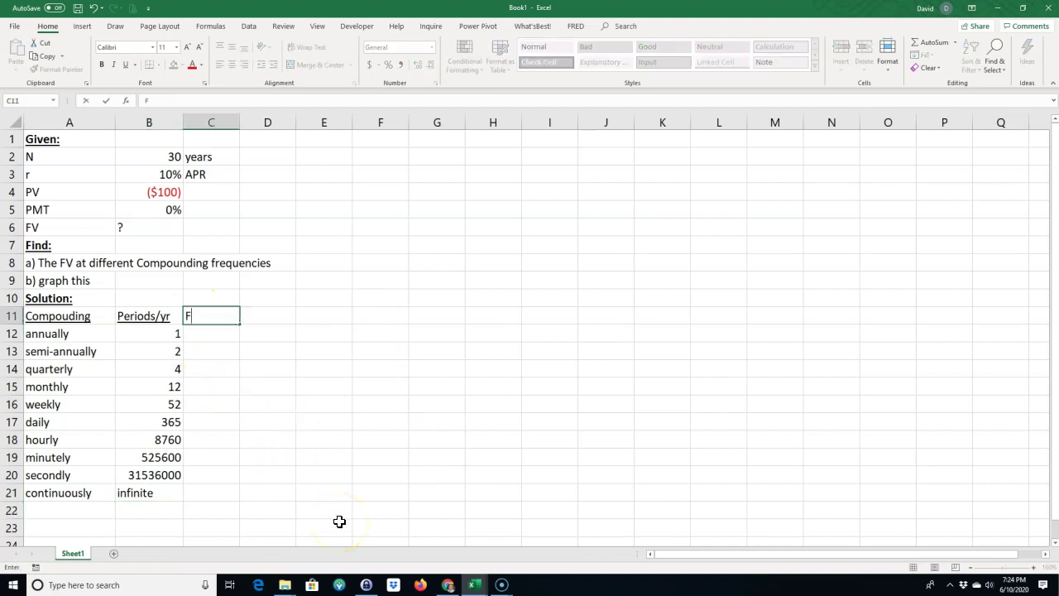
text(V)
click(322, 404)
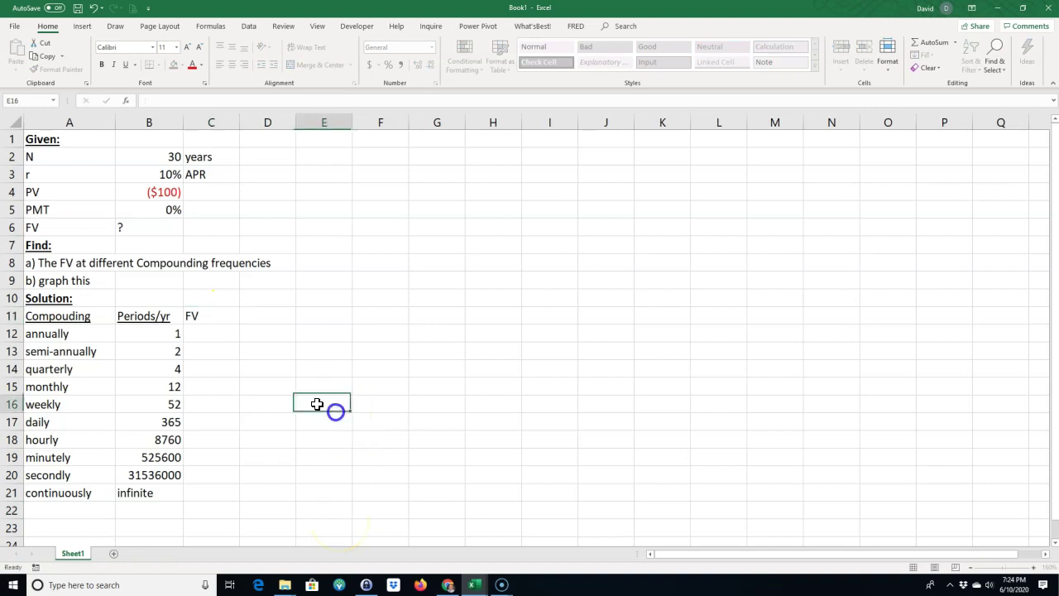
click(209, 315)
click(102, 65)
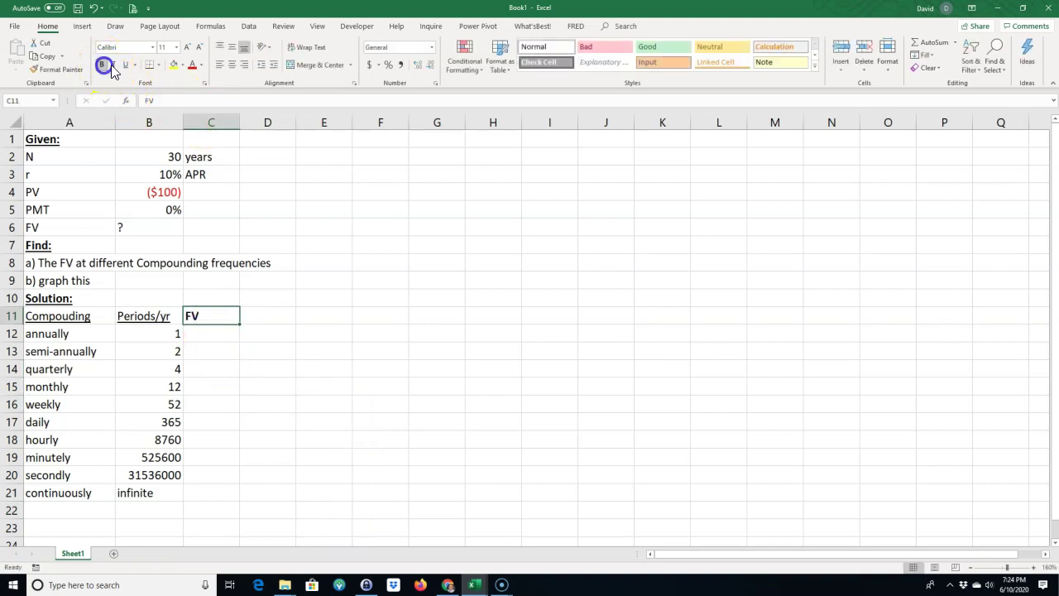
click(125, 64)
click(225, 371)
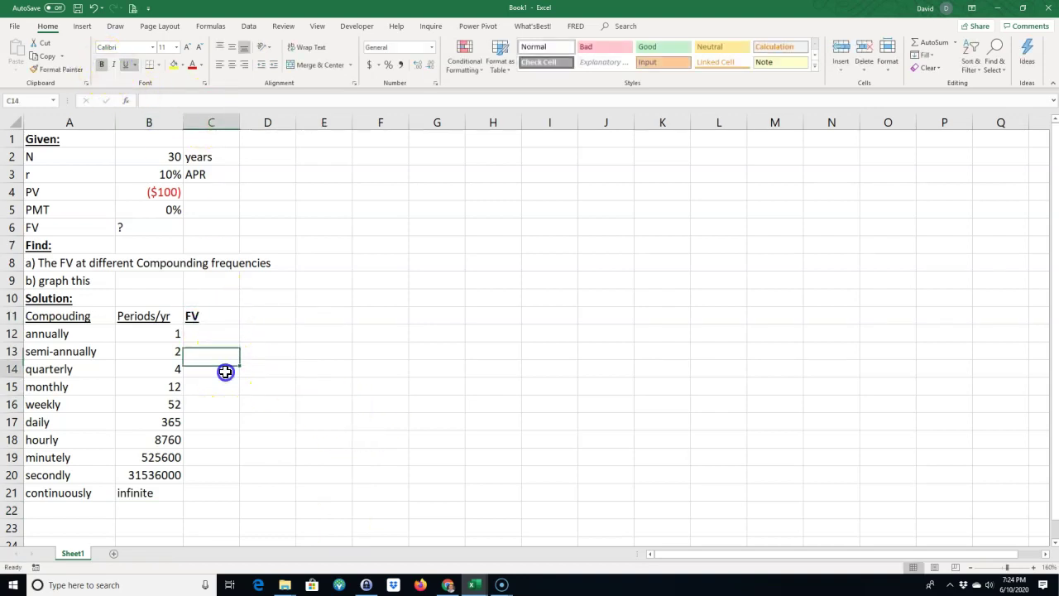
click(210, 315)
click(125, 65)
click(102, 65)
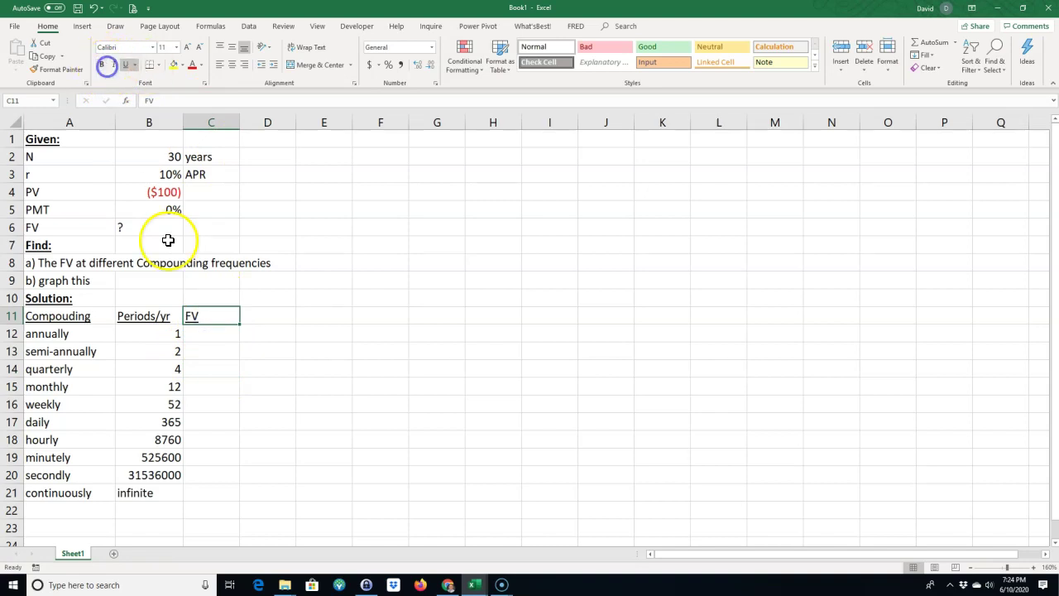
click(222, 372)
click(214, 336)
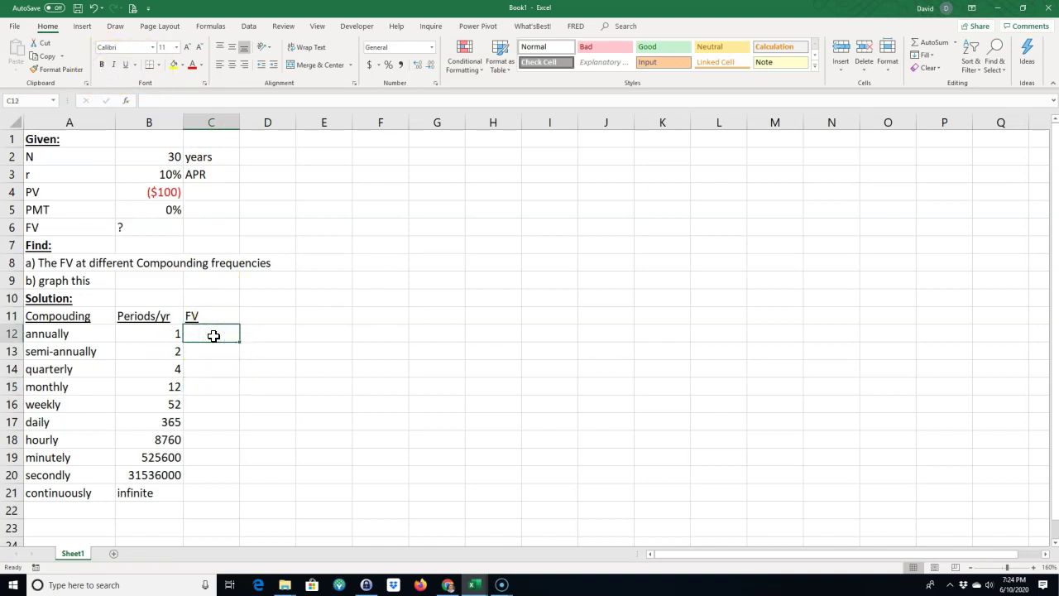
Start C12's FV formula with the absolute rate $B$3 divided by periods per year in B12
text(=)
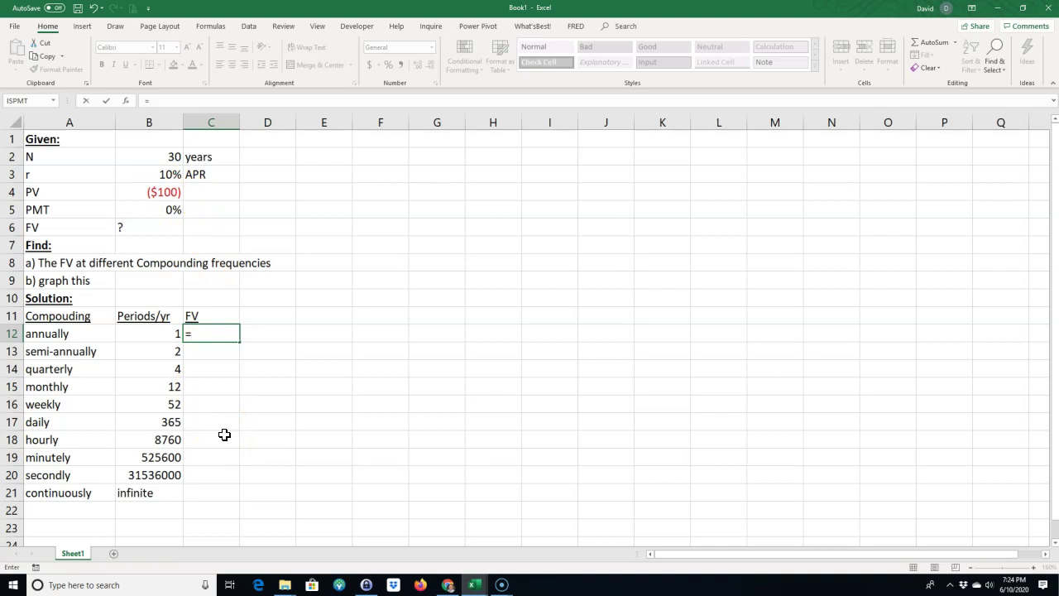
text(Fv()
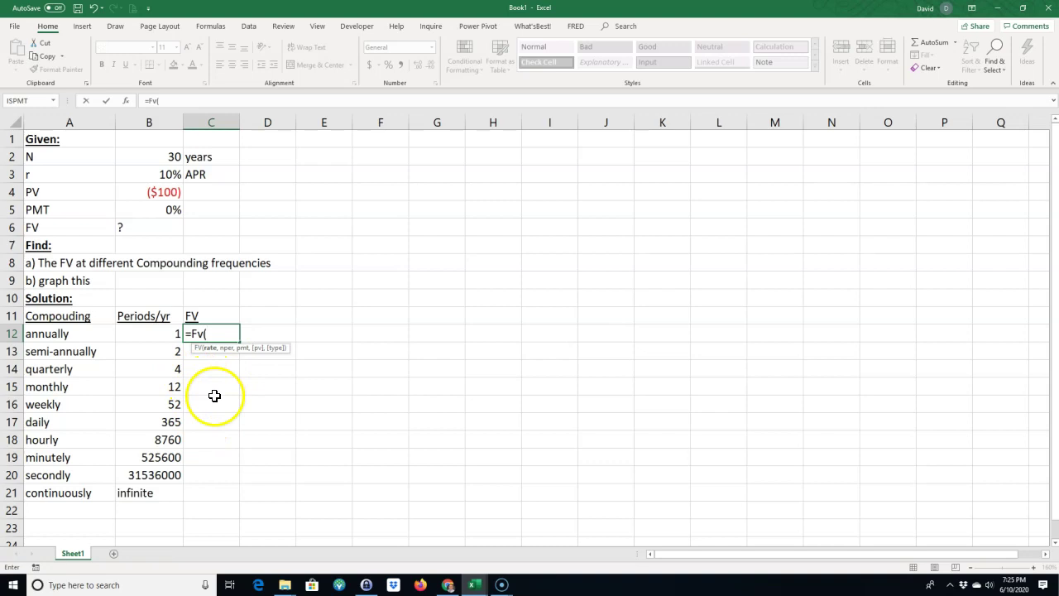
click(151, 174)
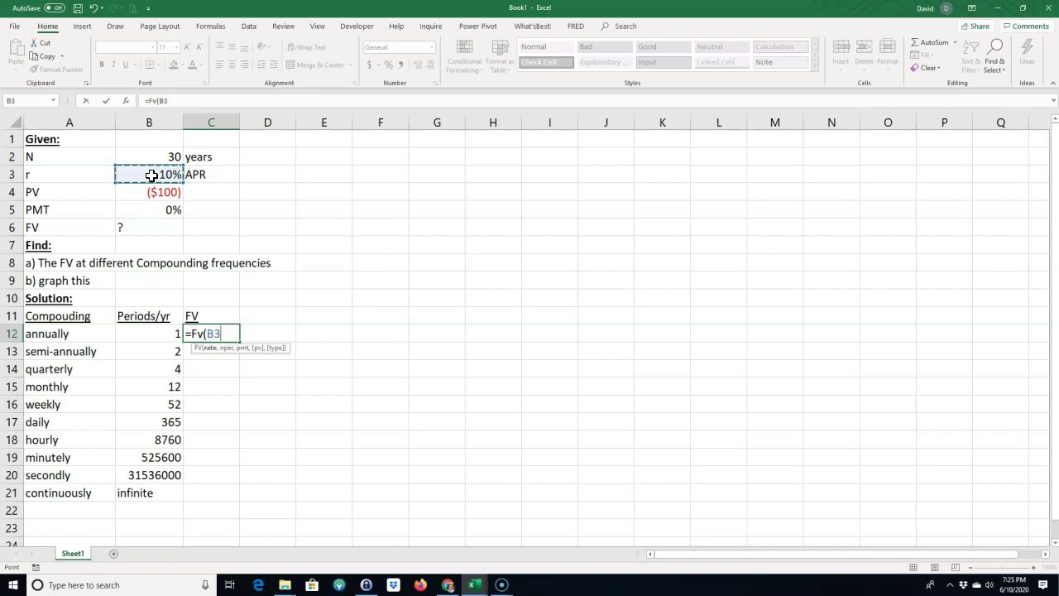
key(F4)
text(/)
click(155, 336)
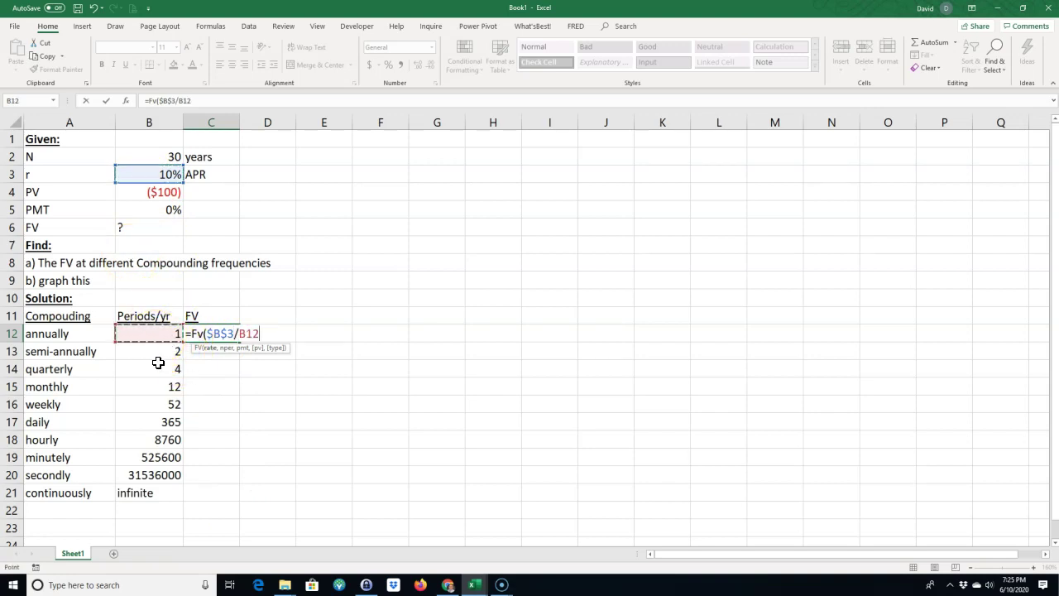
Finish =FV($B$3/B12,B12*B2,,B4) with B12*B2 periods and B4 as PV, returning $1,744.94
text(*)
text(,)
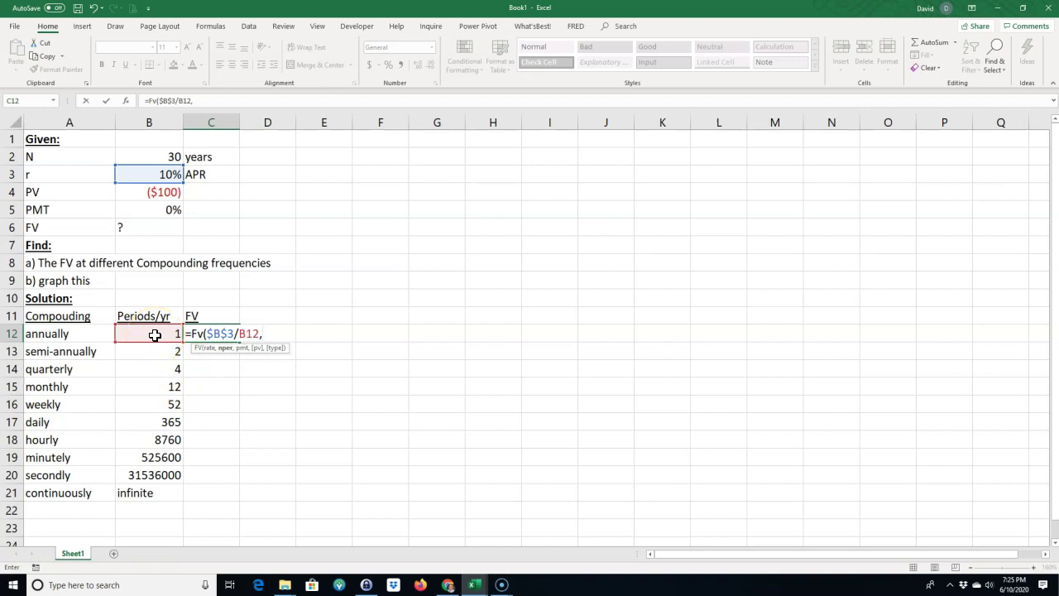
click(154, 335)
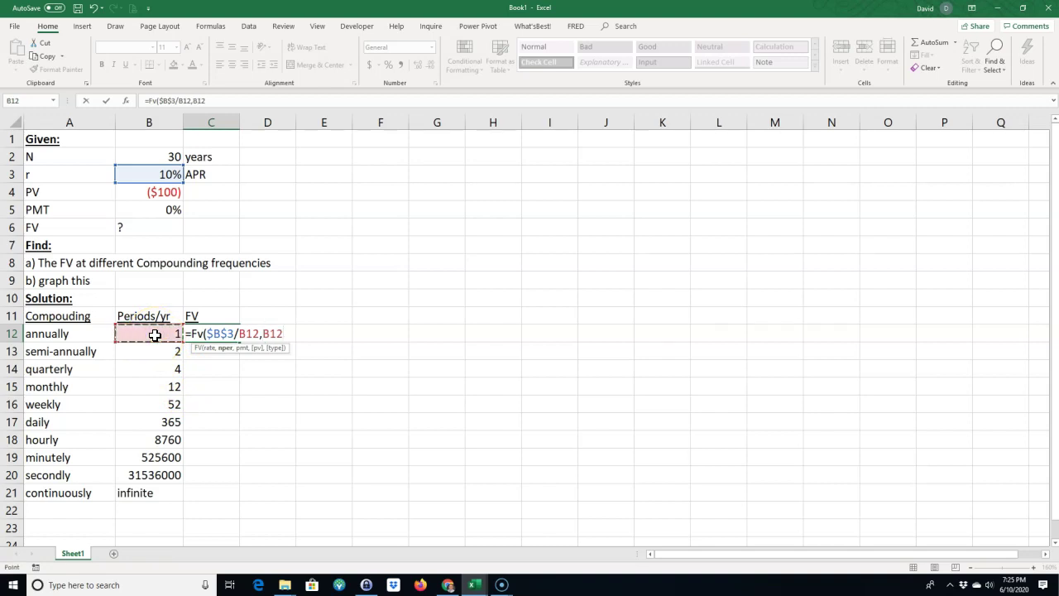
text(*)
click(153, 157)
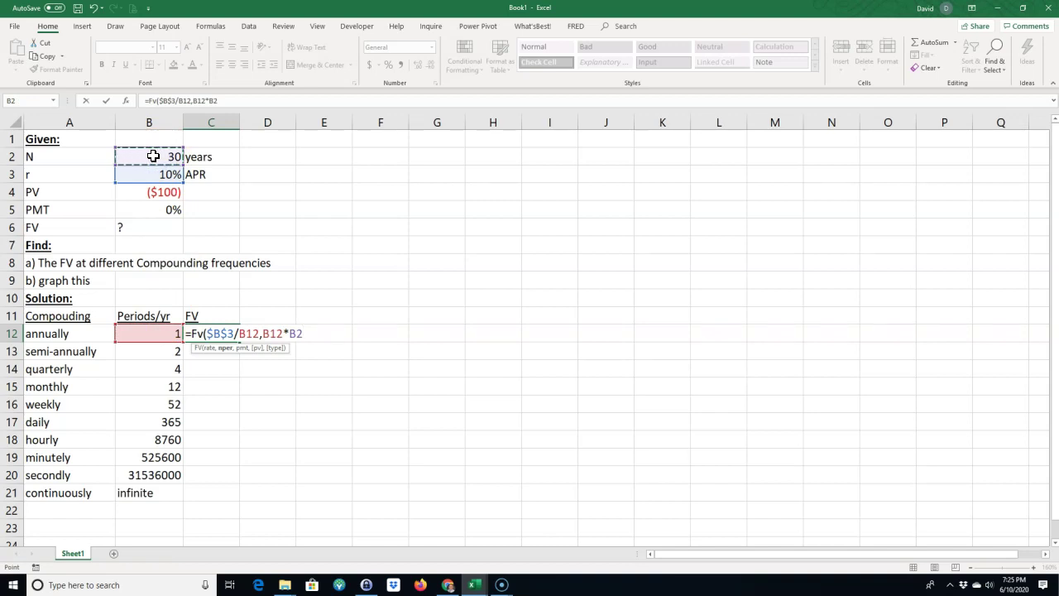
text(,,)
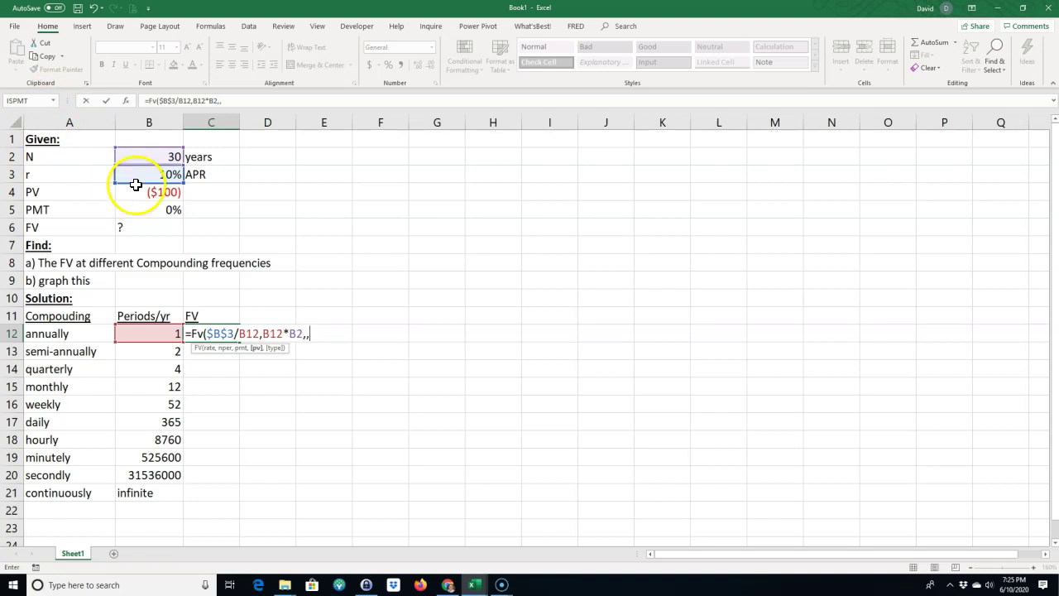
click(148, 193)
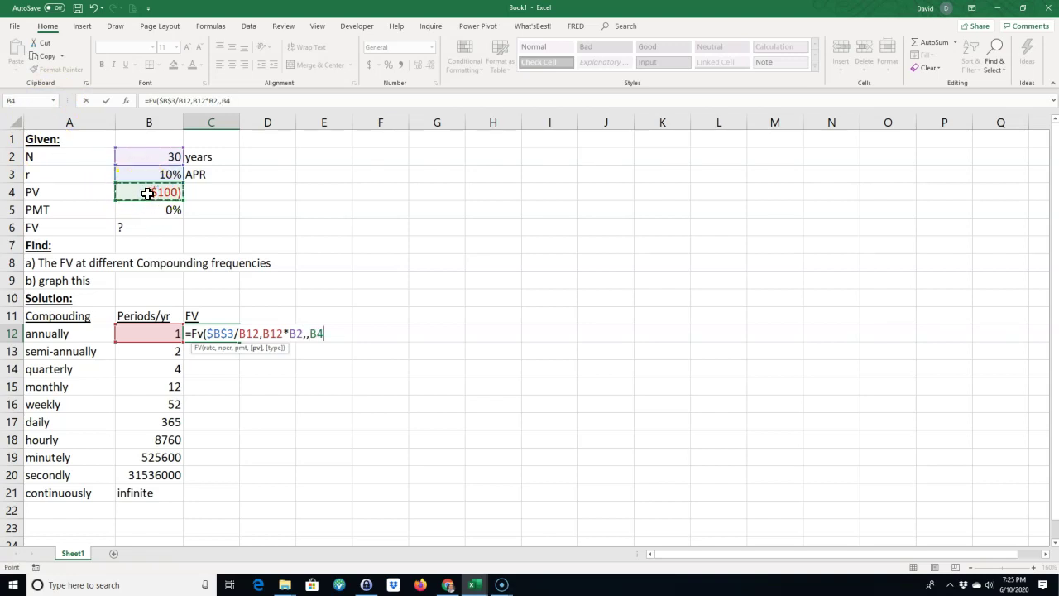
text())
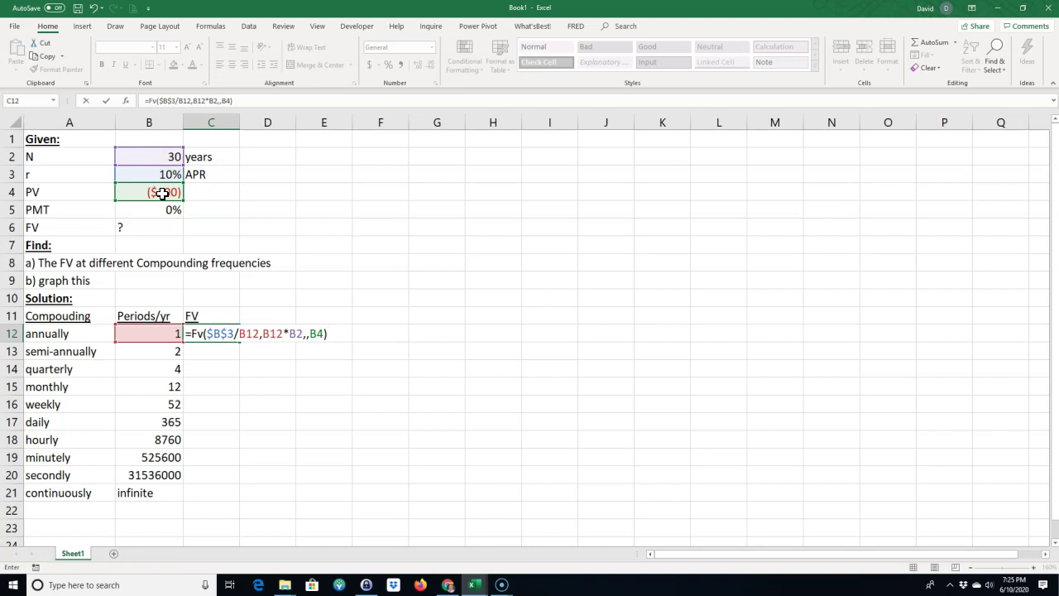
key(Return)
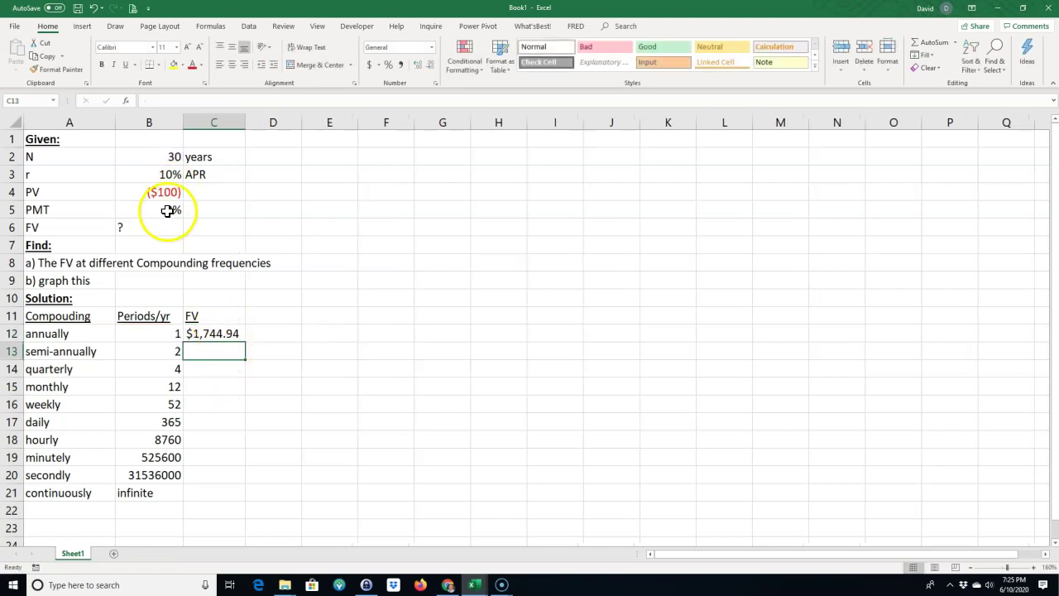
Test the formula by setting N in B2 to 1, then restore it to 30
click(166, 157)
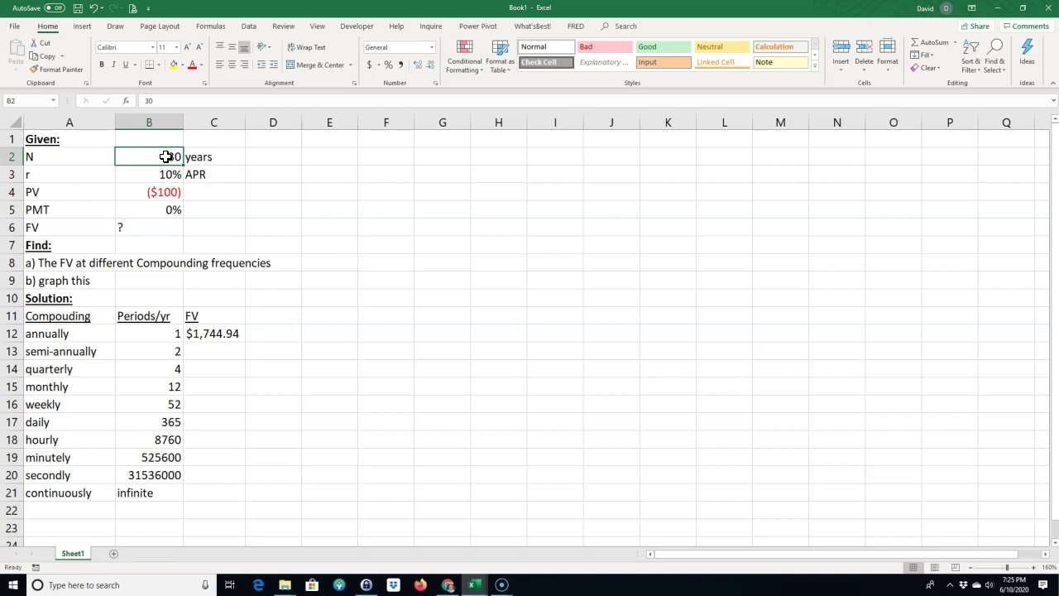
key(Down)
click(166, 157)
text(1)
key(Return)
click(166, 157)
text(30)
key(Return)
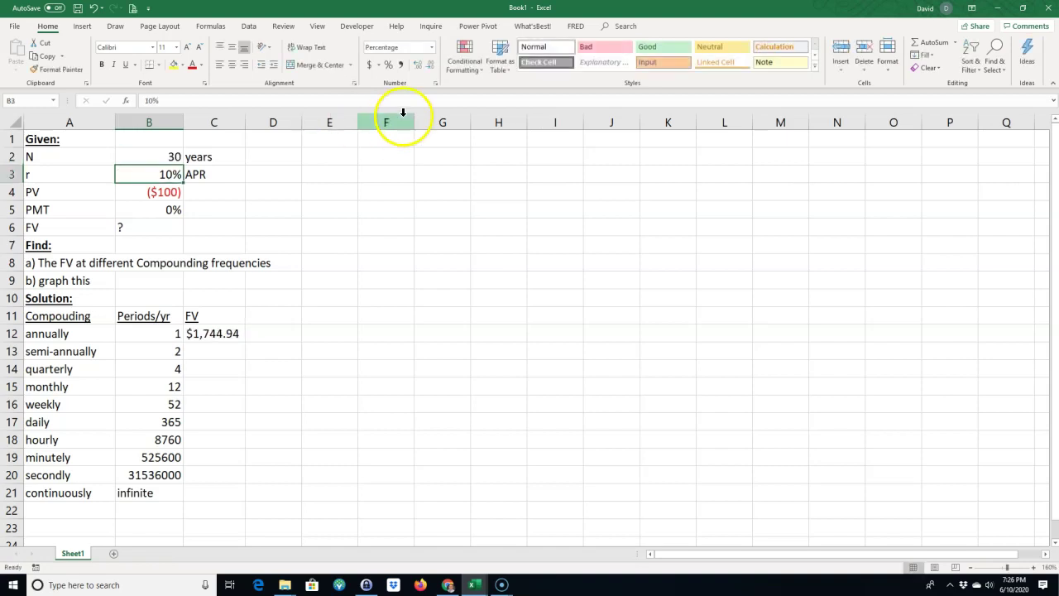
Fill C12 down, then lock B2 and B4 as $B$2 and $B$4 in C12's formula
click(209, 333)
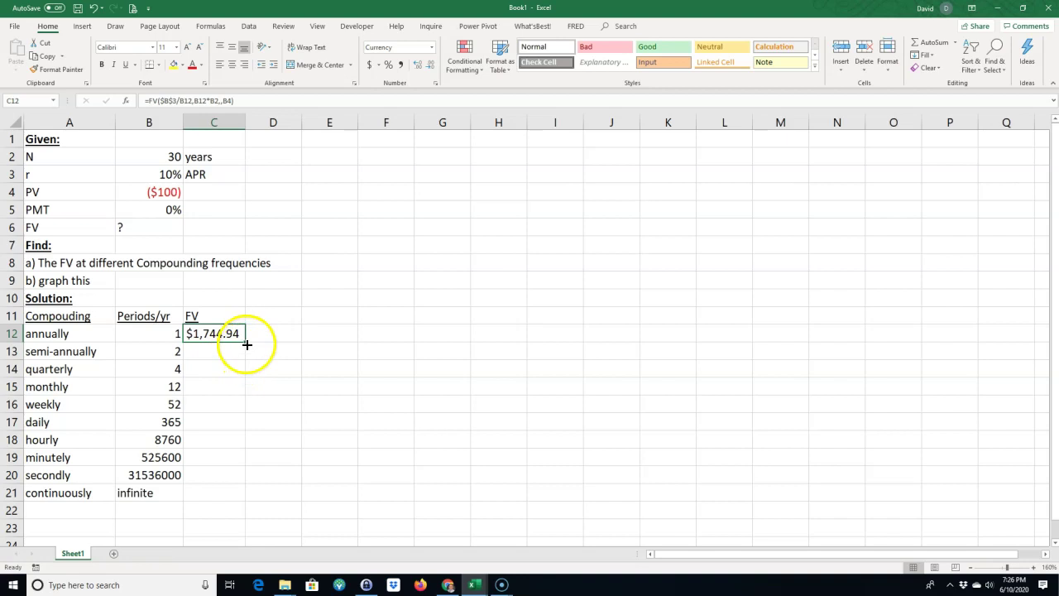
drag(246, 343, 226, 483)
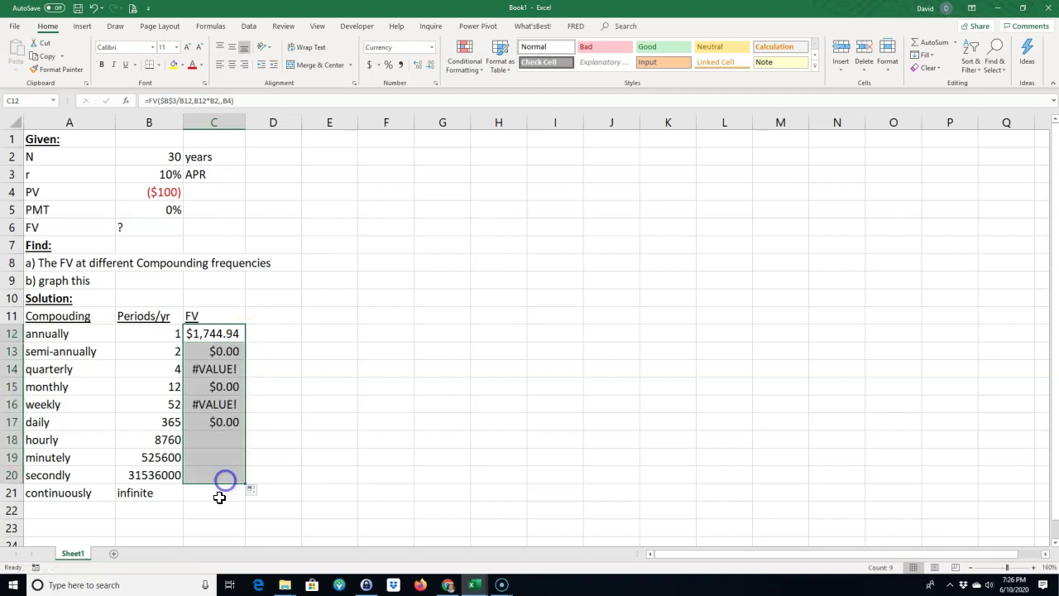
click(215, 334)
double_click(218, 334)
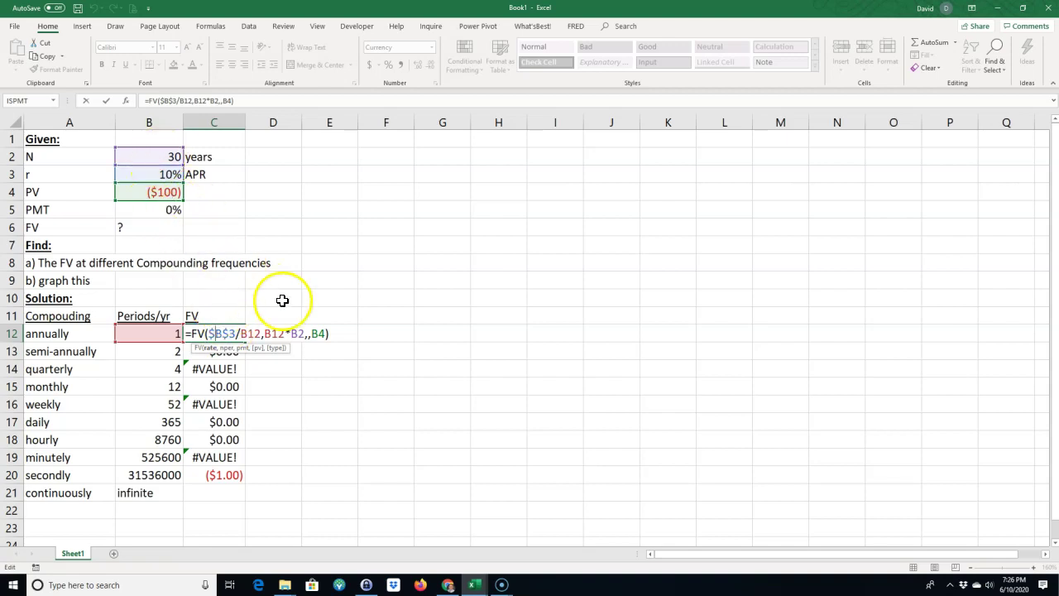
double_click(297, 333)
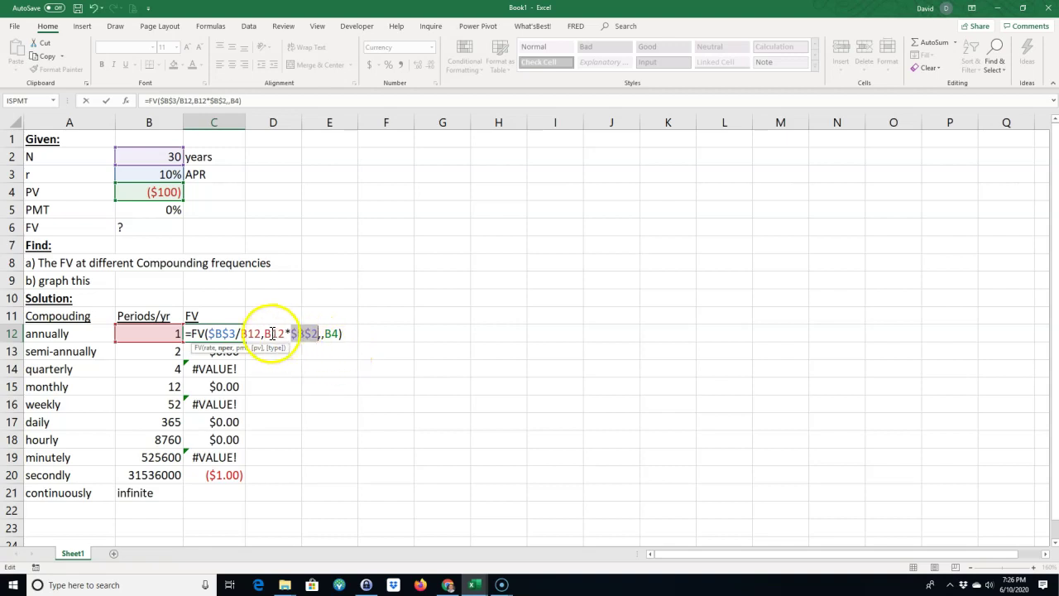
double_click(331, 334)
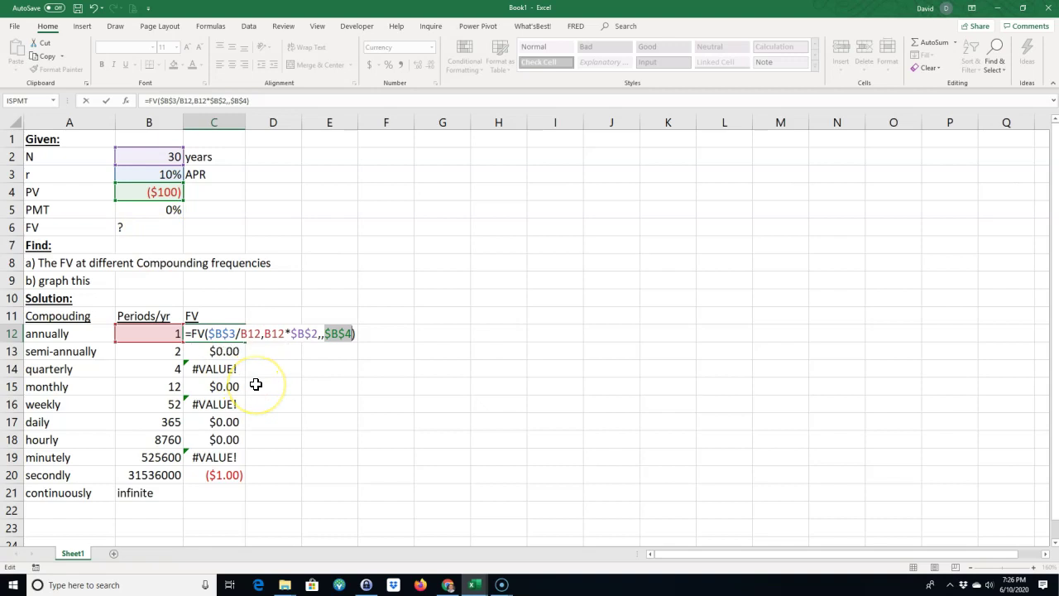
key(Return)
Fill the corrected FV formula from C12 down to C20
click(229, 334)
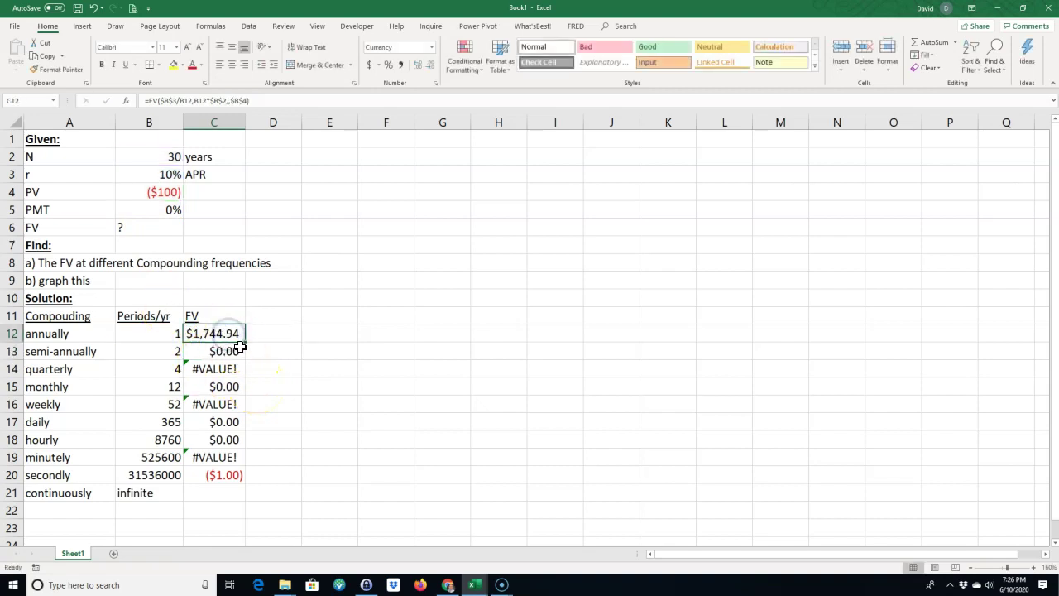
drag(246, 342, 245, 476)
click(227, 513)
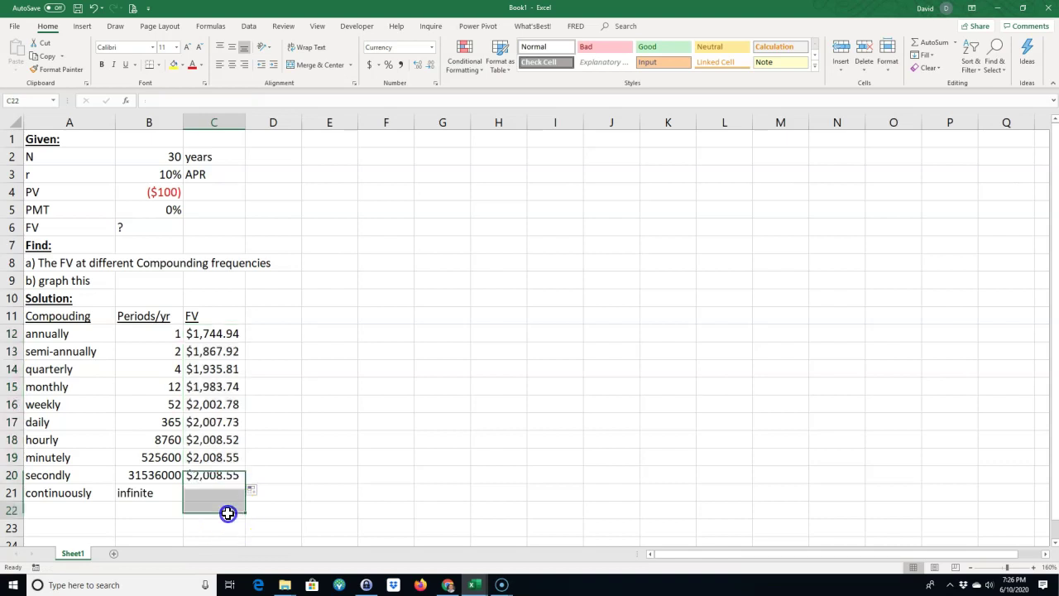
Enter =FORMULATEXT(C12) in D12 to display C12's formula
click(263, 332)
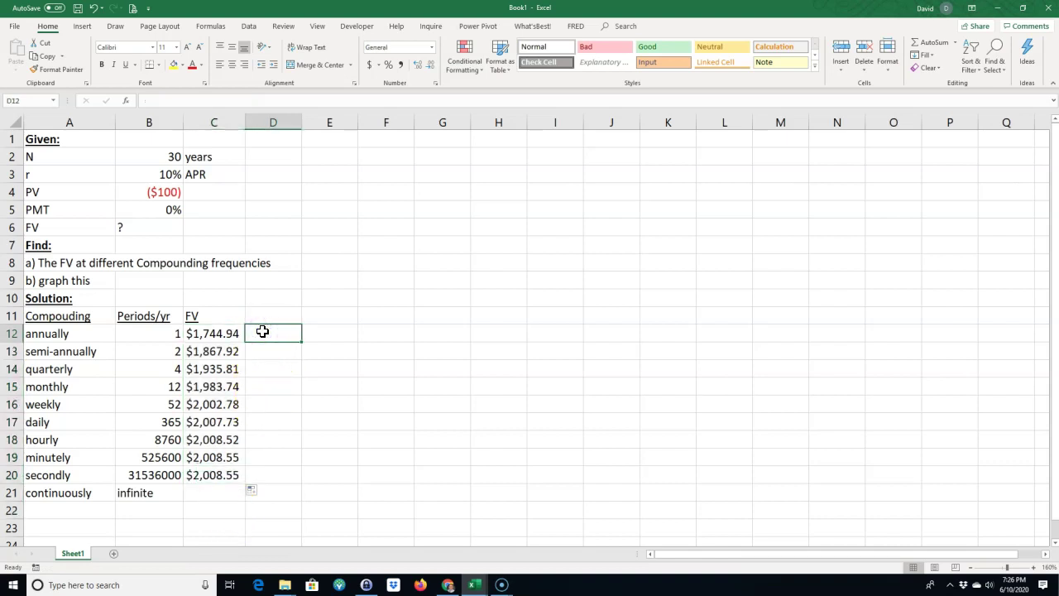
text(=form)
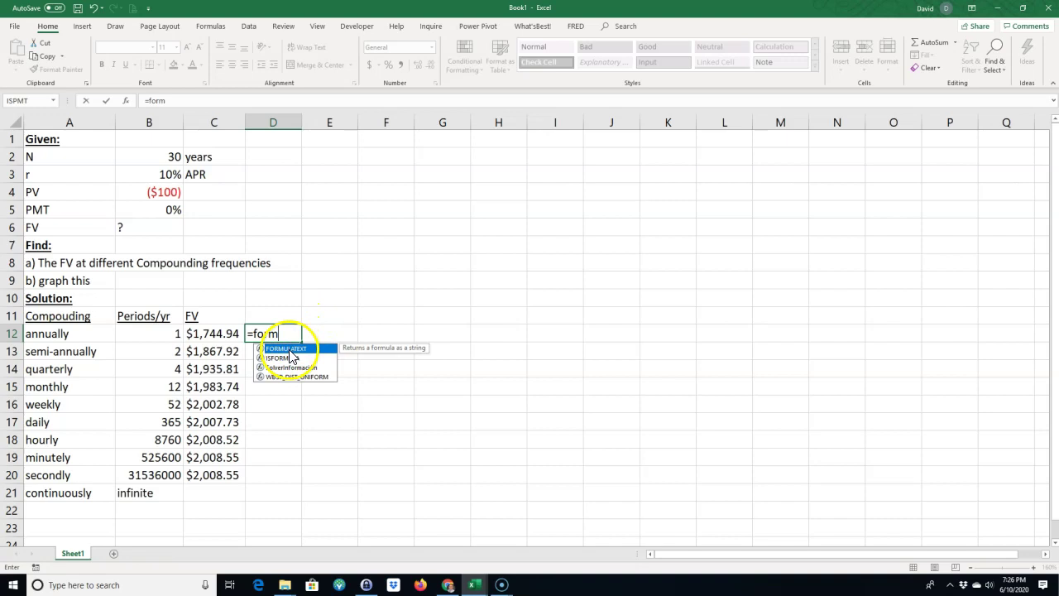
double_click(285, 347)
click(235, 334)
key(Return)
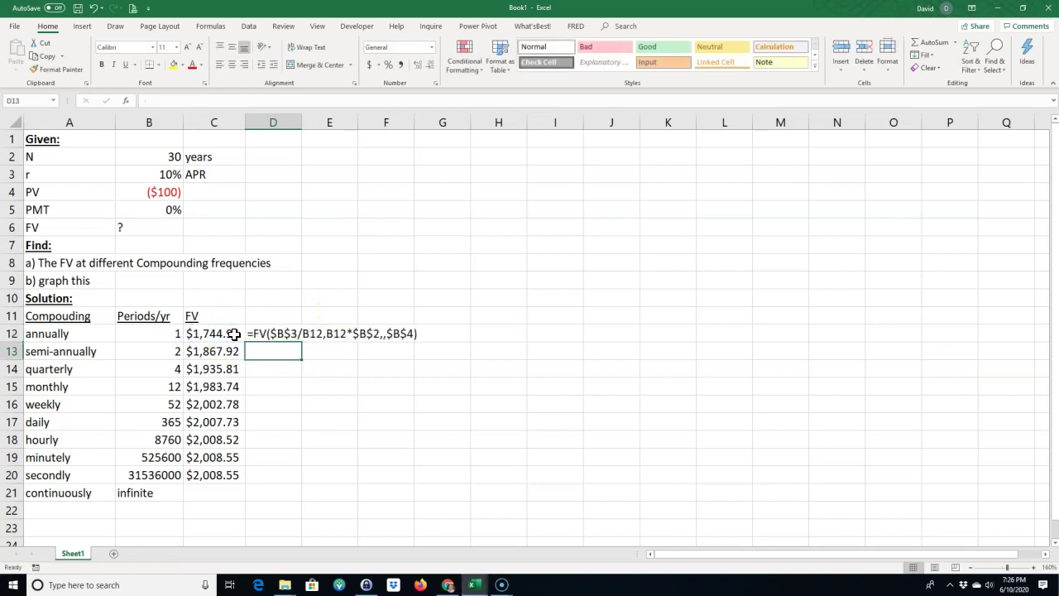
Compare the copied FV formulas and move the formula text from D12 to E12
click(206, 349)
click(206, 335)
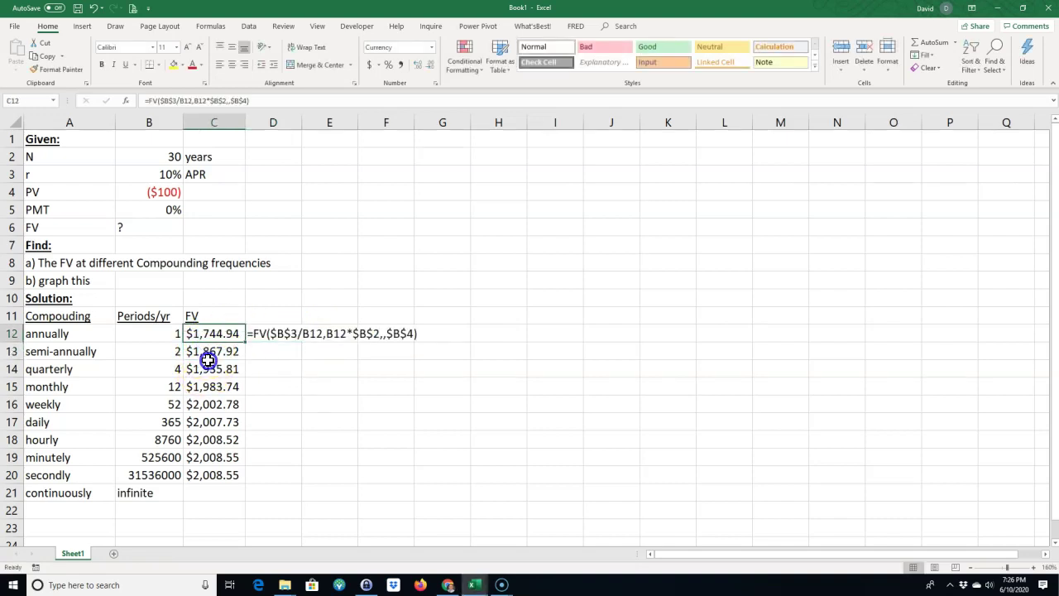
click(208, 367)
click(207, 338)
click(265, 333)
drag(265, 341, 352, 339)
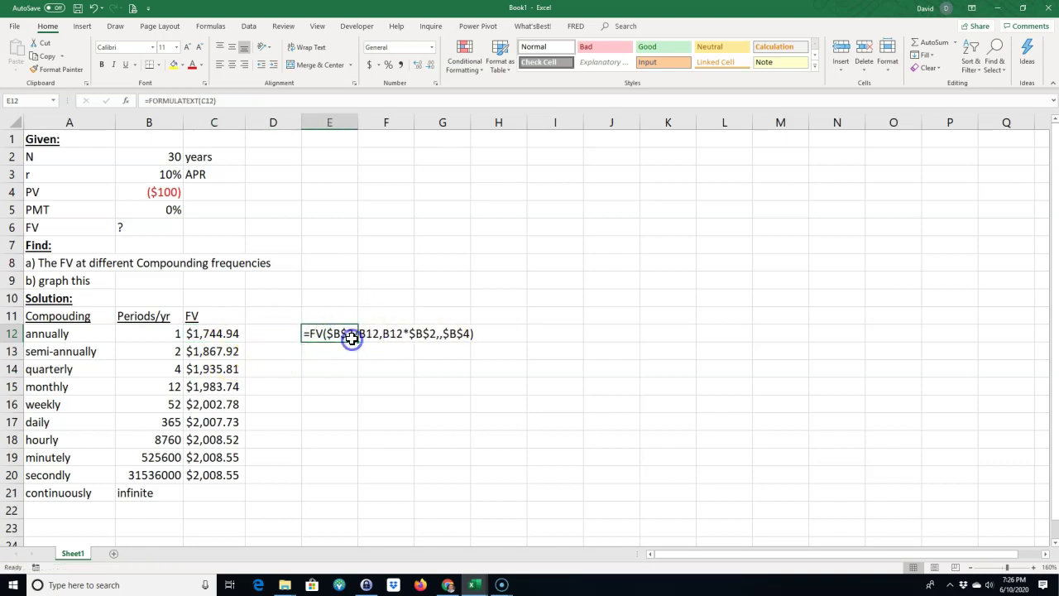
Add a 'difference' header in D11 and enter =C13-C12 in D13
click(261, 315)
text(differen)
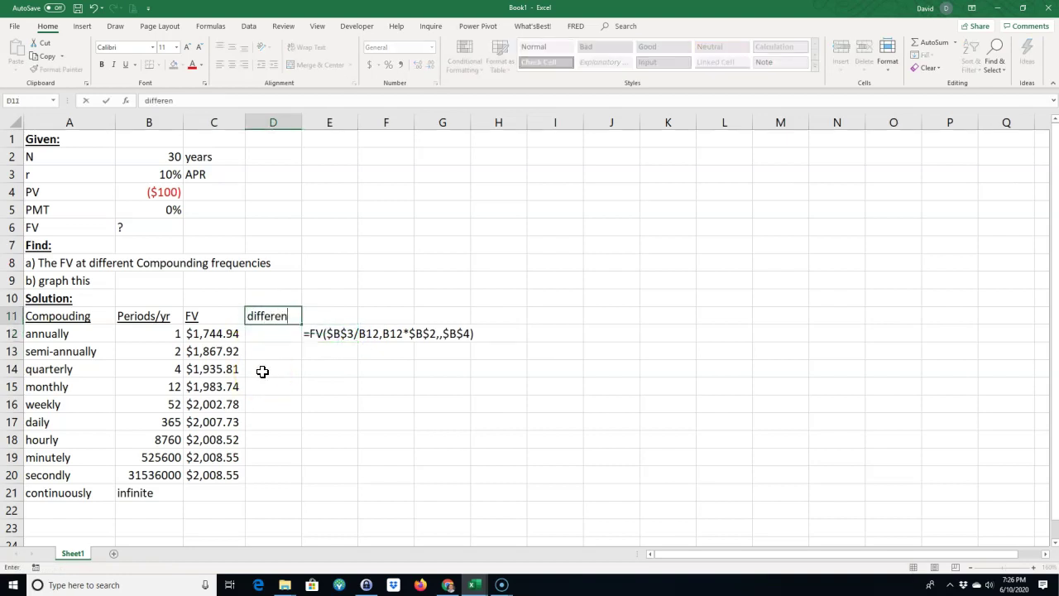
text(ce)
key(Return)
key(Return)
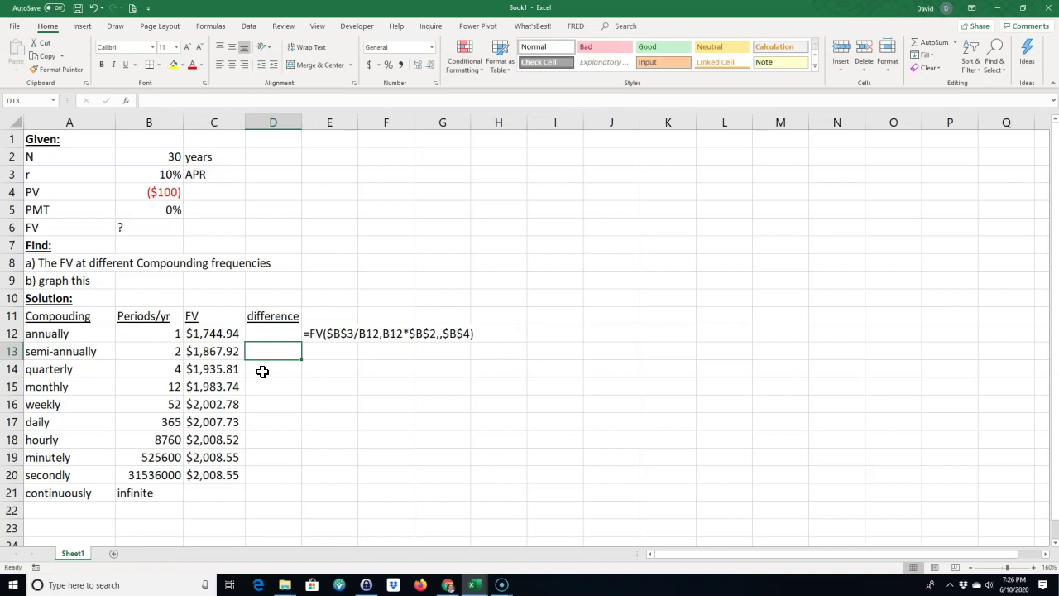
text(=)
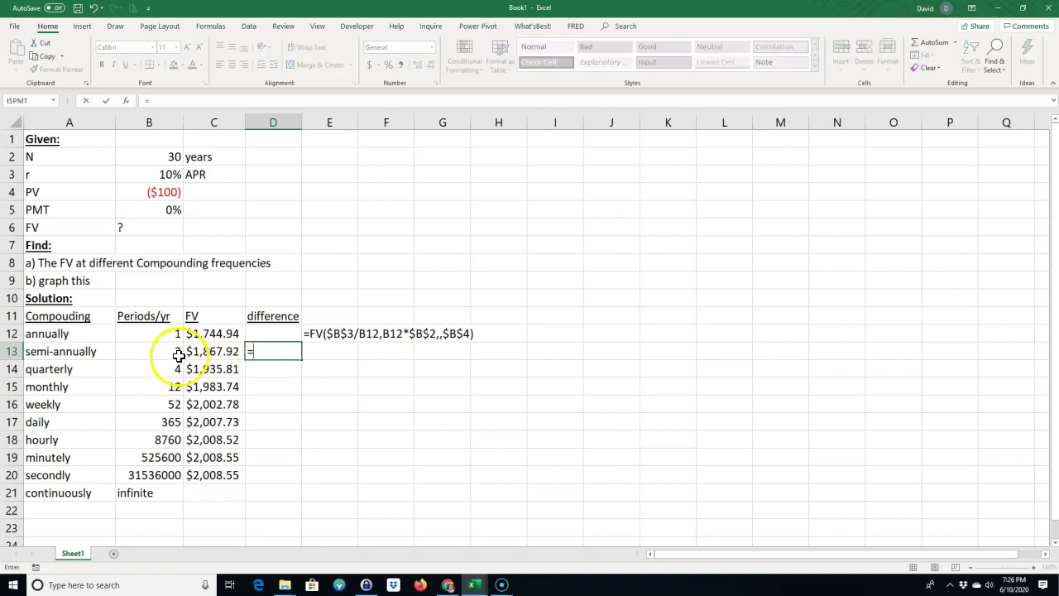
click(205, 355)
text(-)
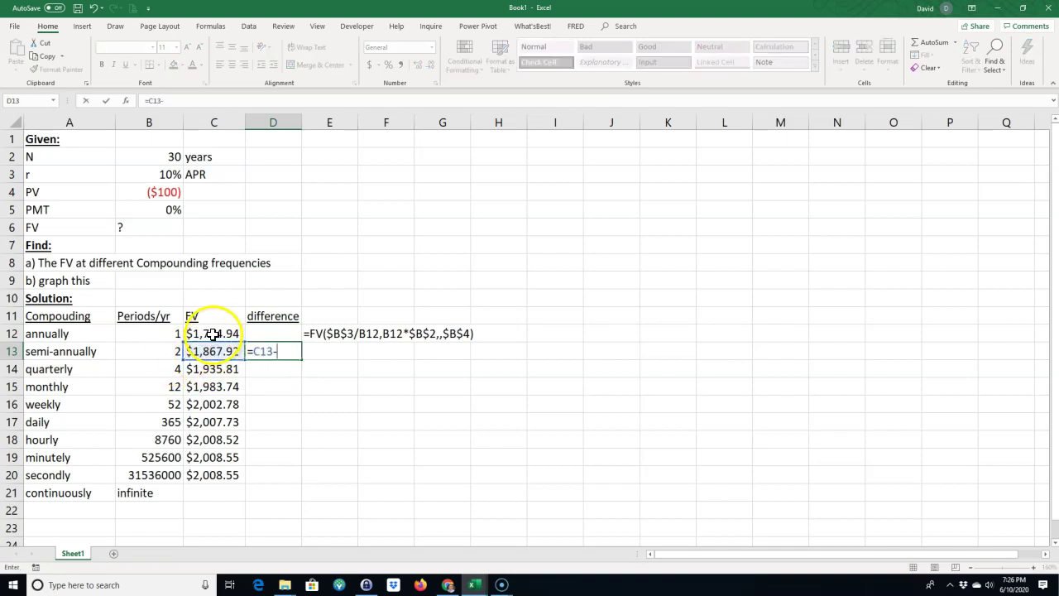
click(211, 334)
key(Return)
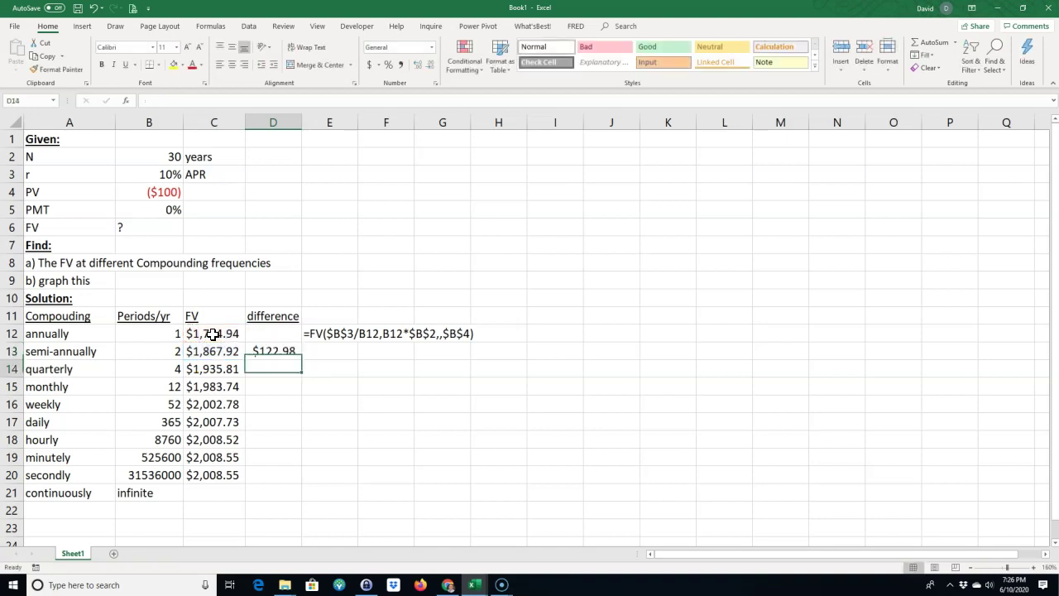
Copy the difference formula down to D21 and auto-fit column D's width
click(269, 351)
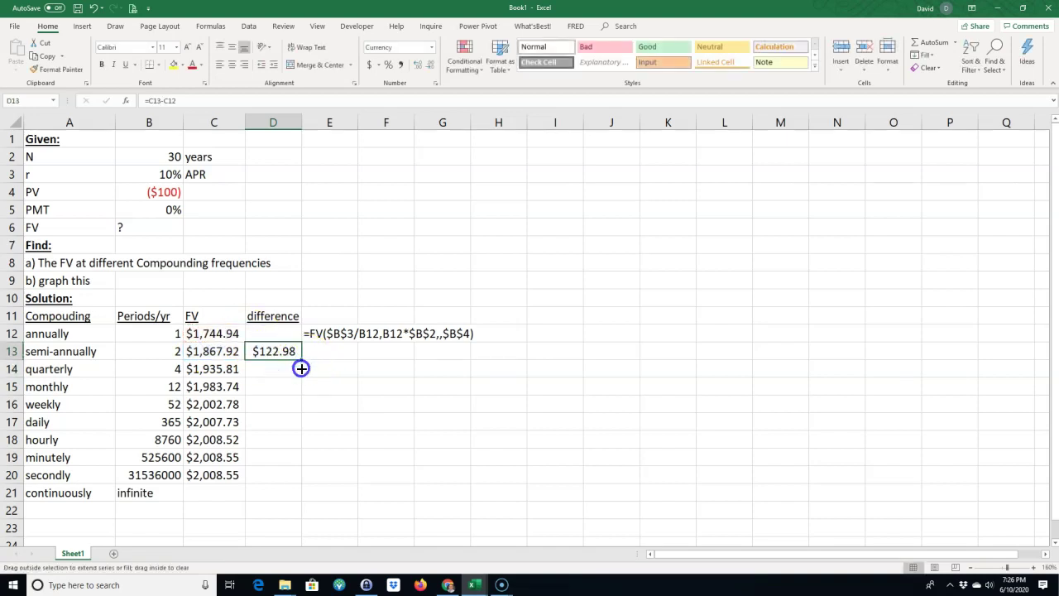
drag(301, 368, 293, 501)
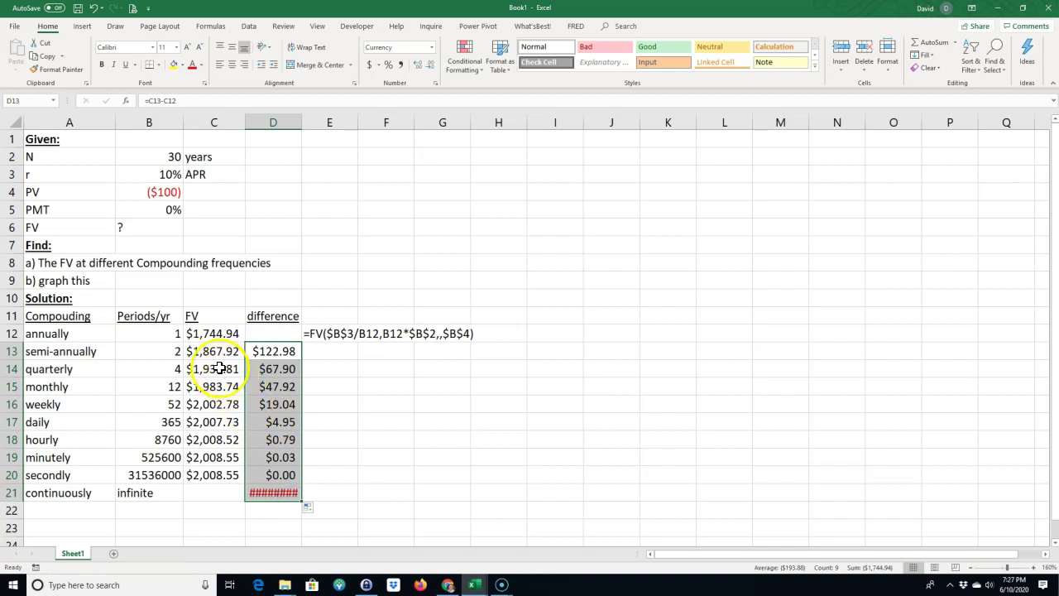
click(208, 333)
click(52, 333)
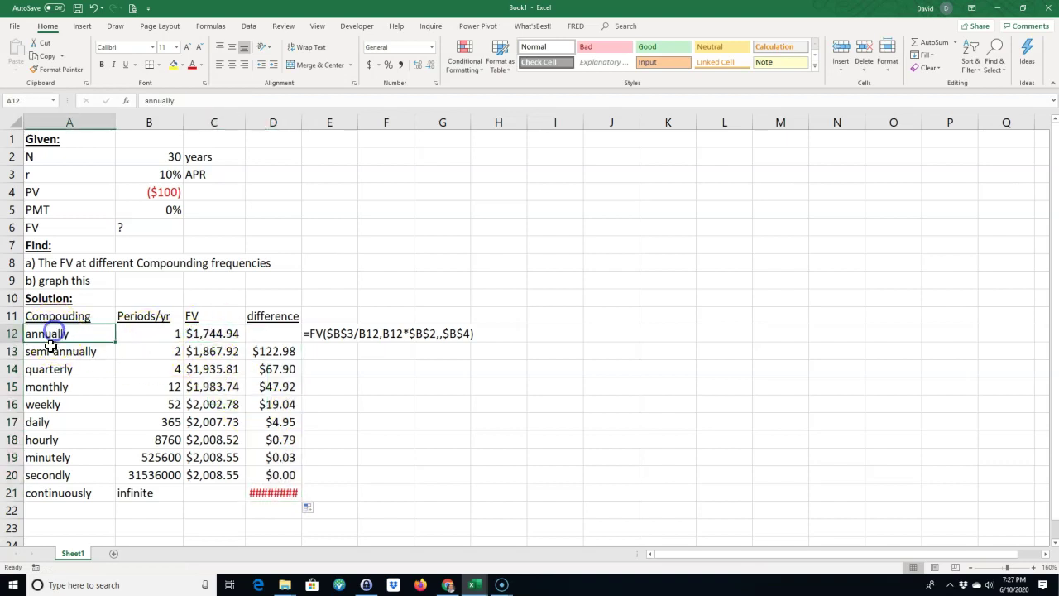
click(54, 350)
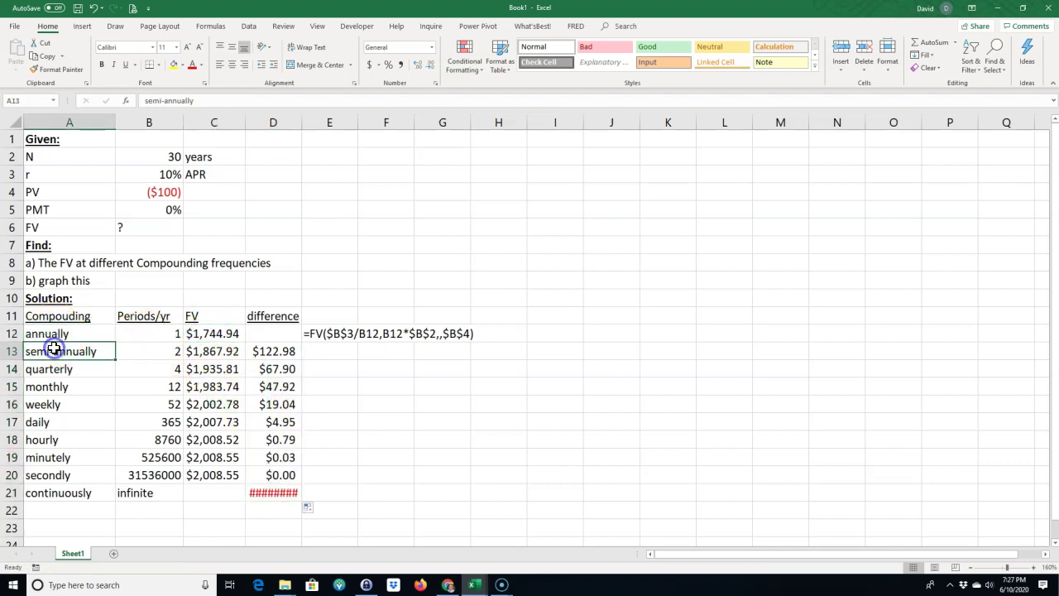
click(271, 351)
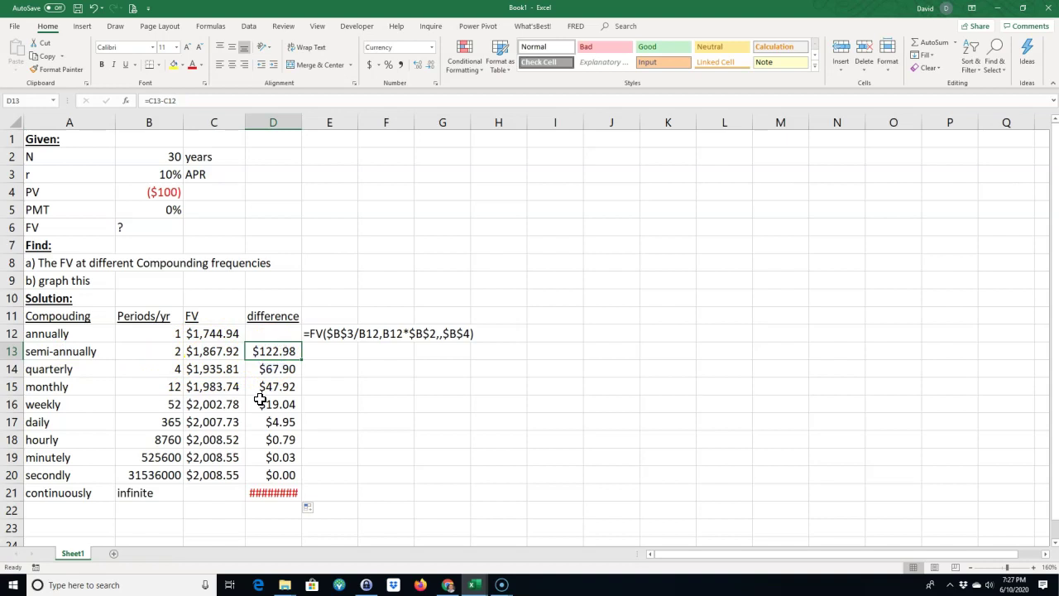
double_click(302, 121)
Enter =EXP(B3*B2) in C21 for continuous compounding
click(201, 523)
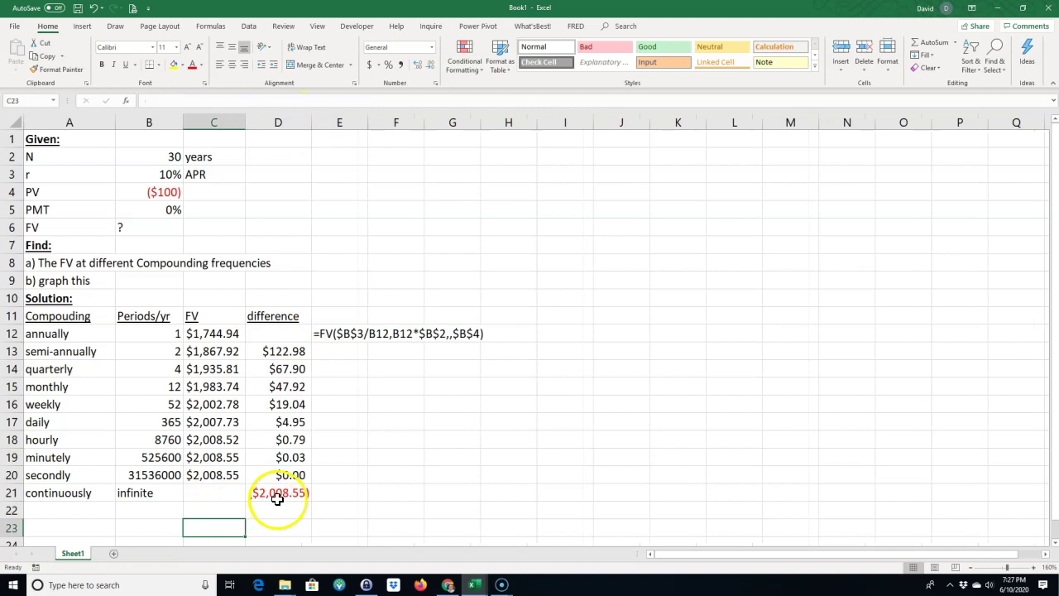
click(332, 492)
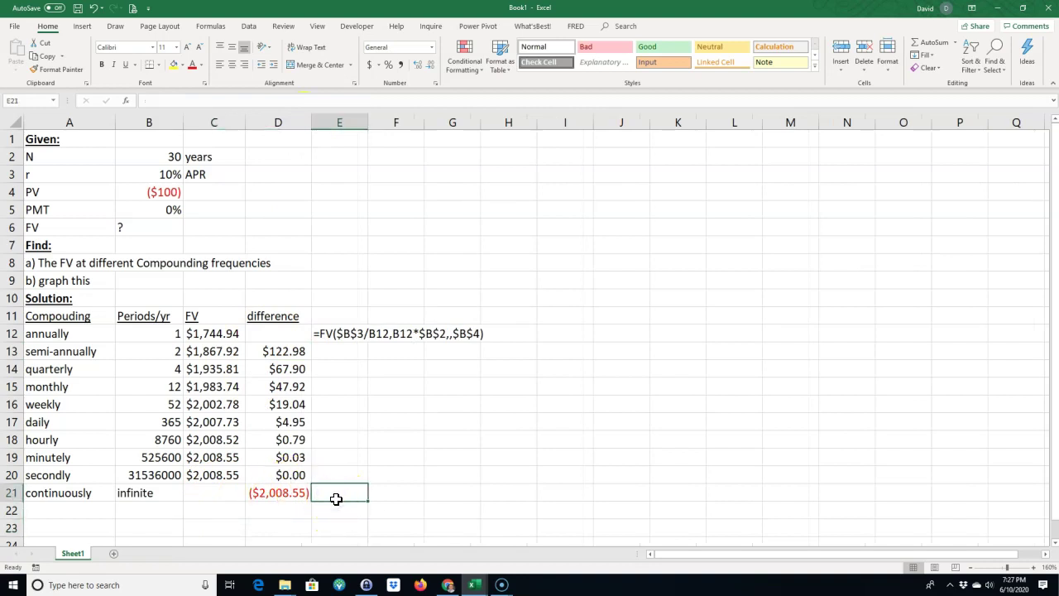
click(206, 492)
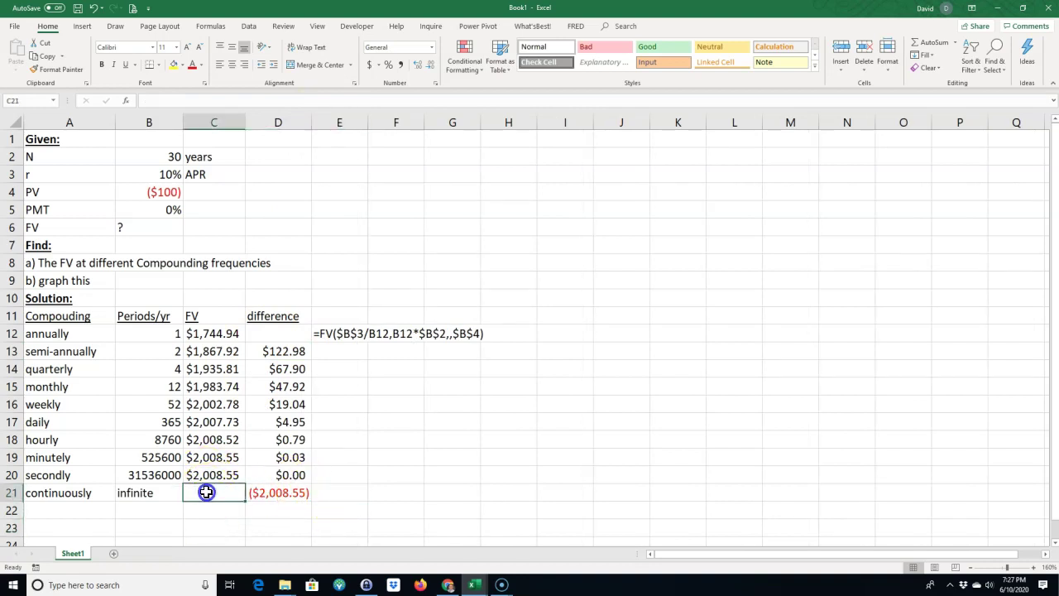
text(=e)
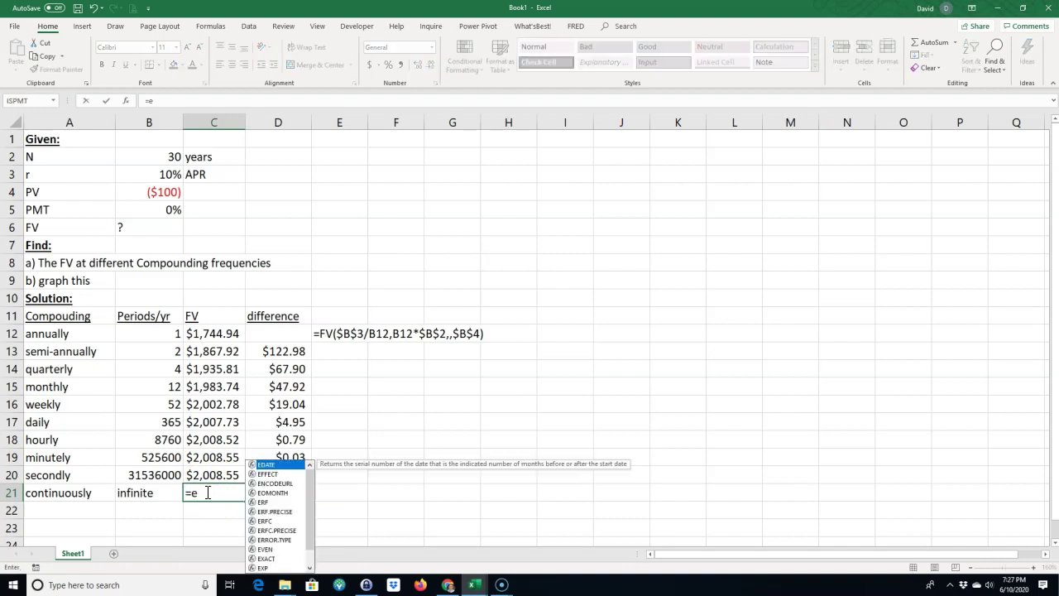
text(xp()
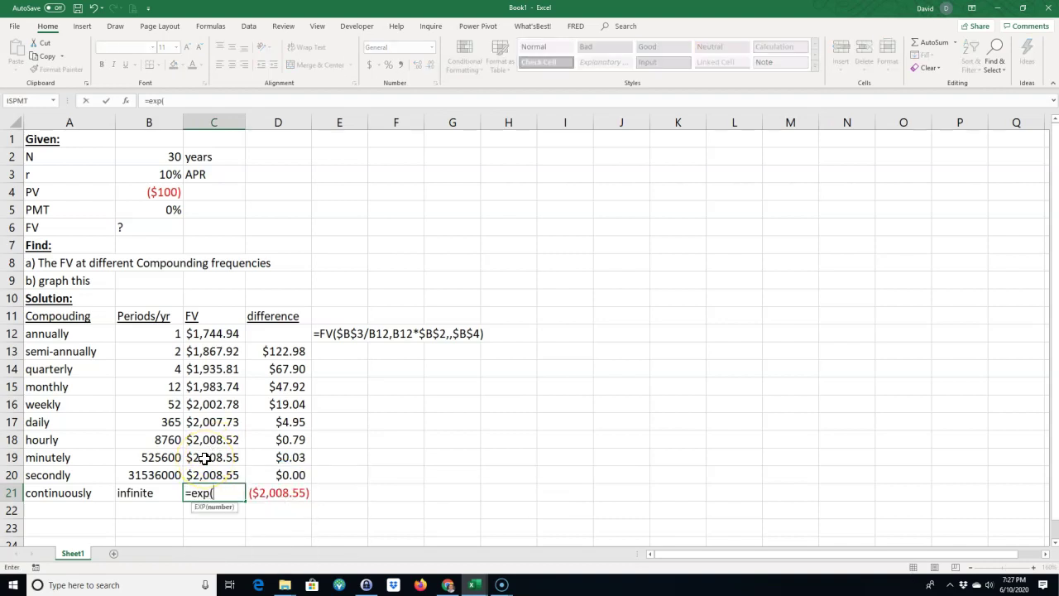
click(222, 469)
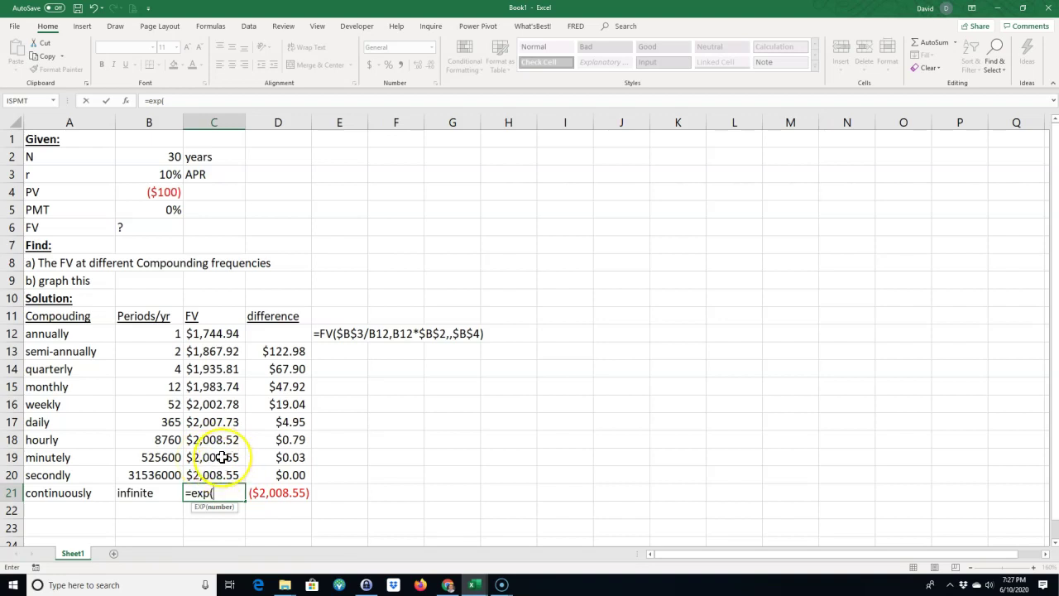
click(157, 174)
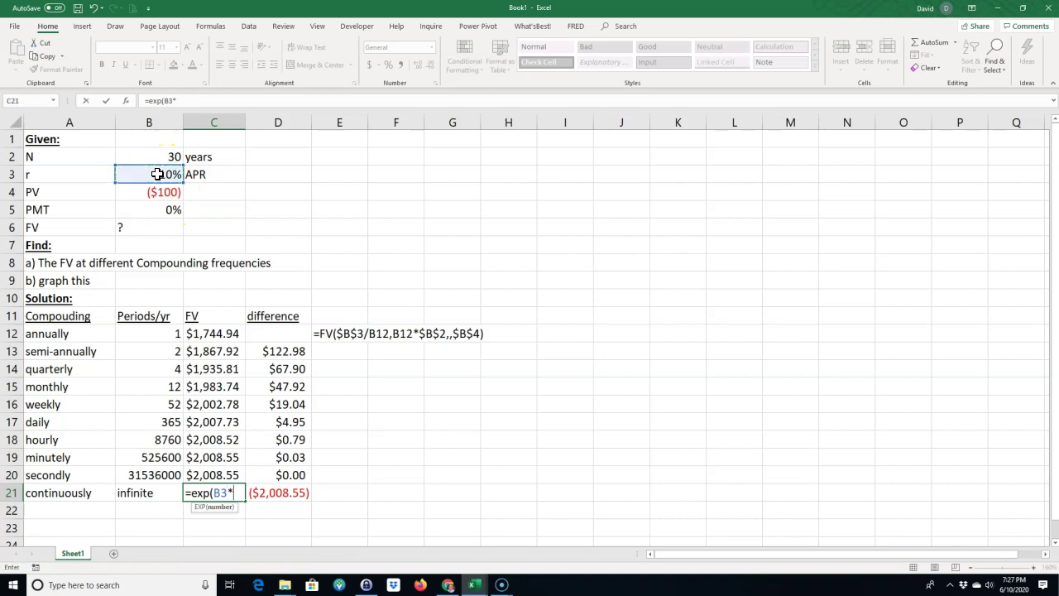
text(*)
click(165, 157)
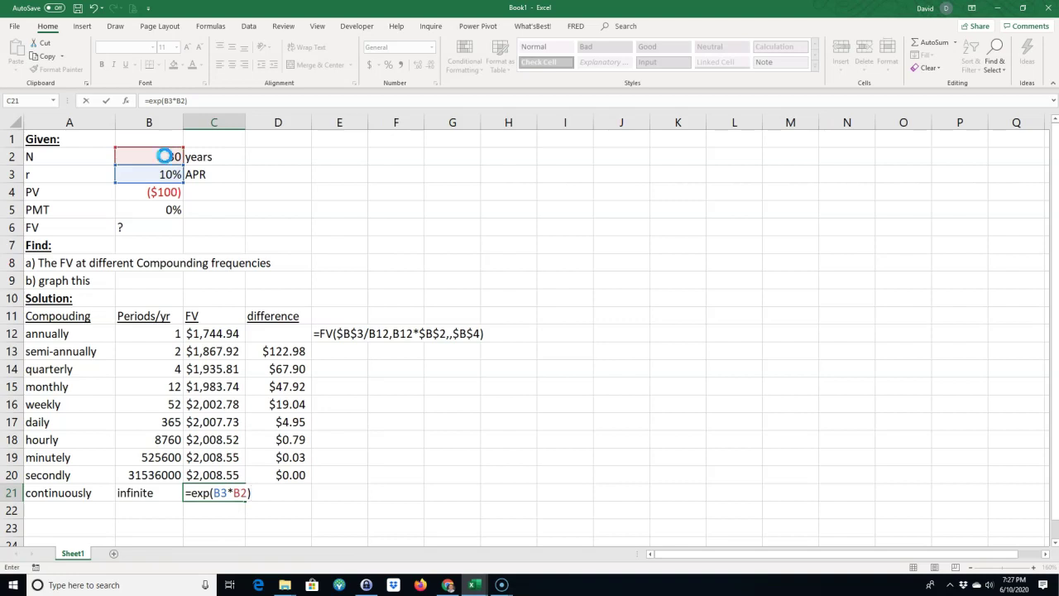
key(Return)
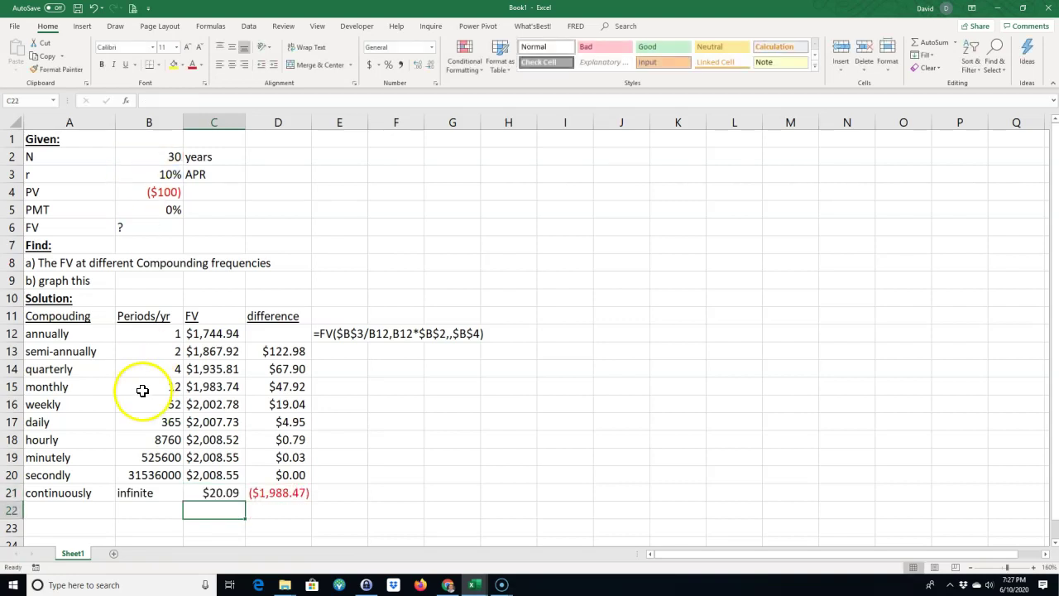
Edit C21 to =-B4*EXP(B3*B2) so it returns $2,008.55
click(213, 494)
double_click(212, 493)
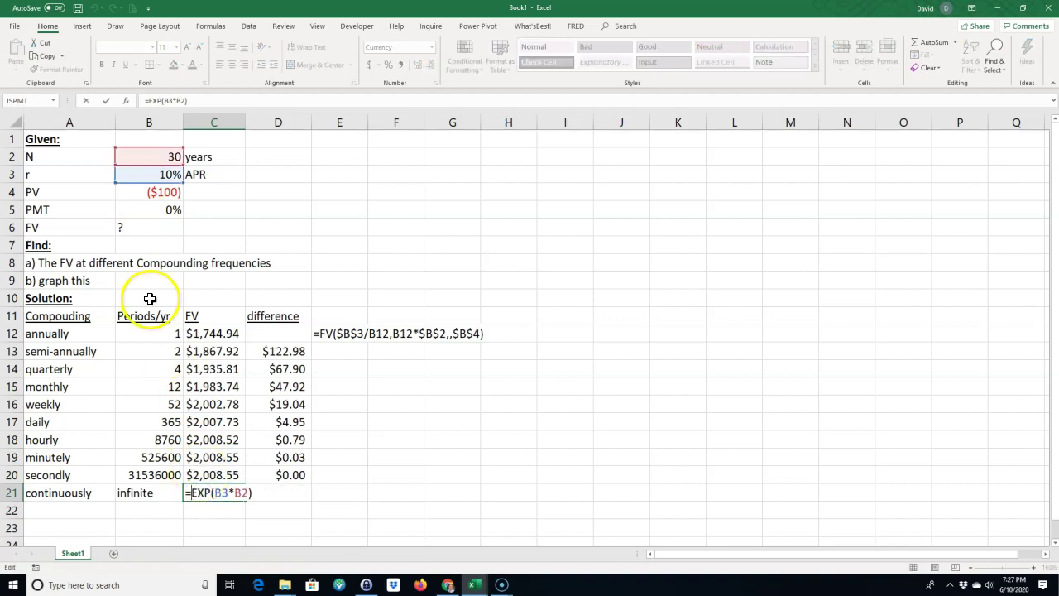
text(-)
click(150, 192)
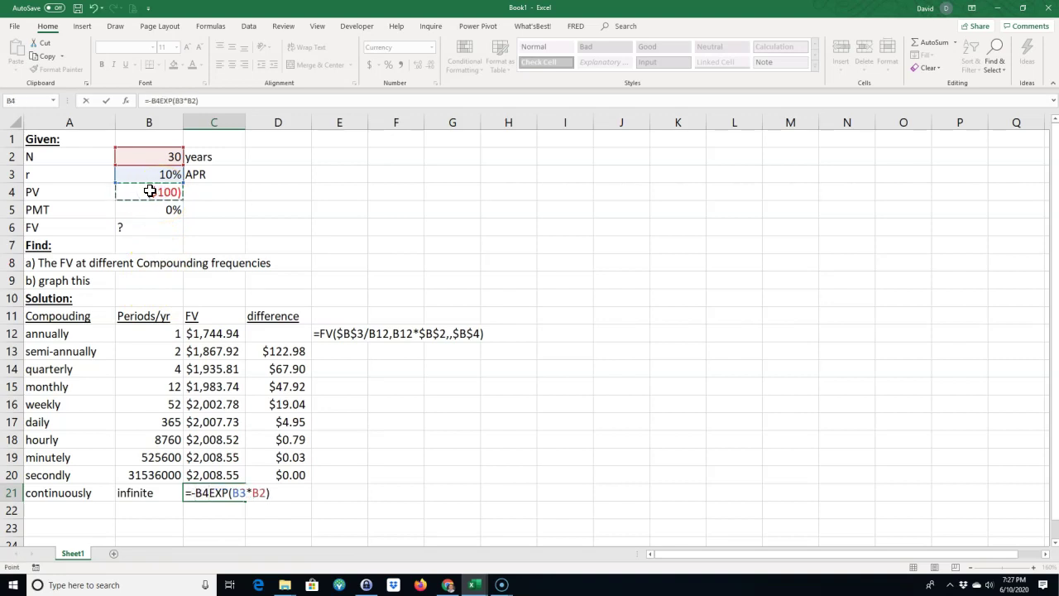
text(*)
key(Return)
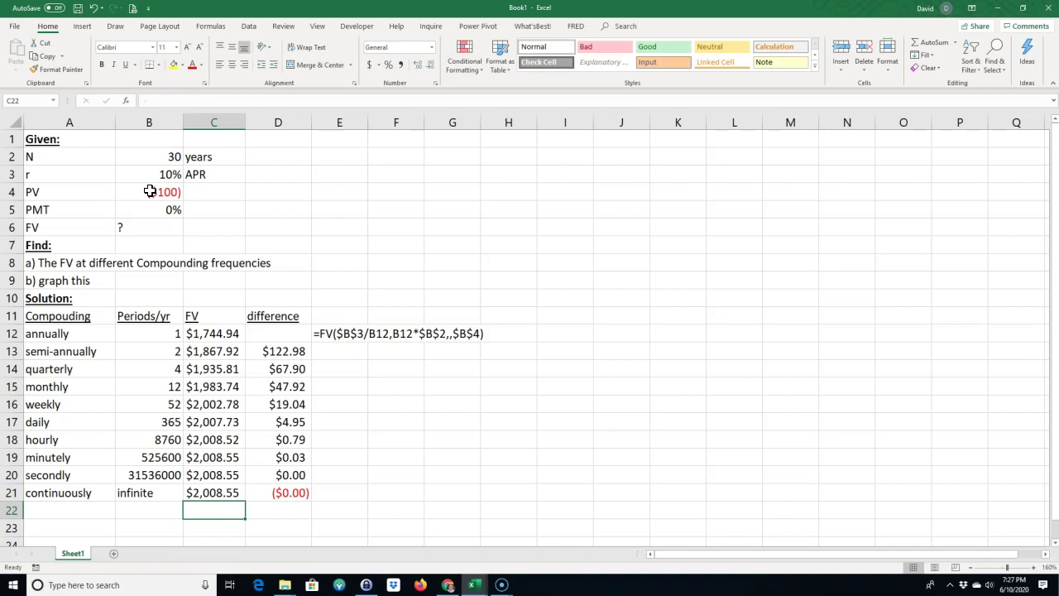
Fill E12's FORMULATEXT formula down to E21, then check the D17 and D18 difference formulas
click(218, 495)
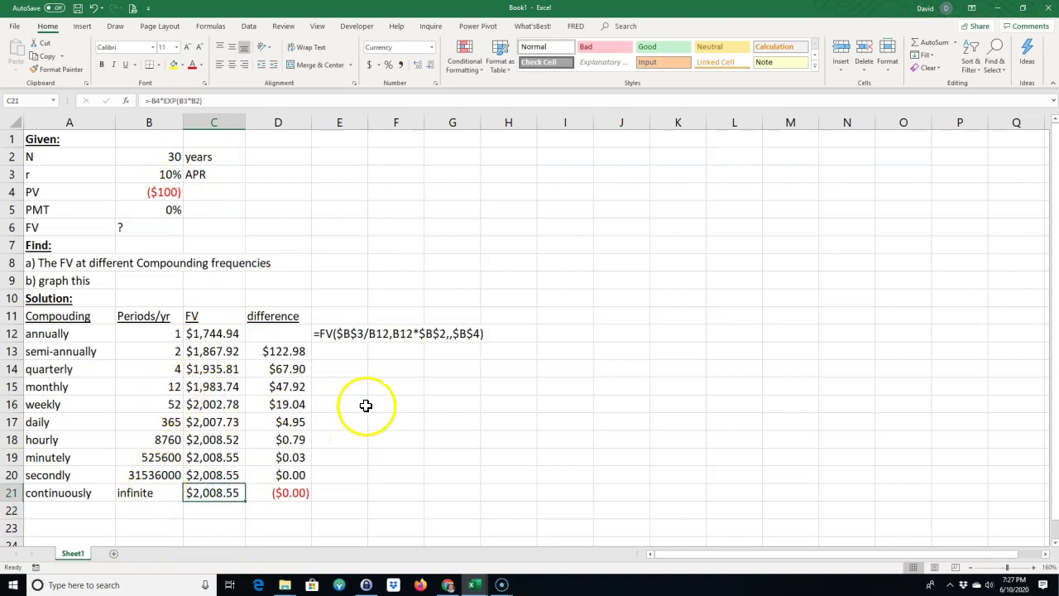
click(324, 338)
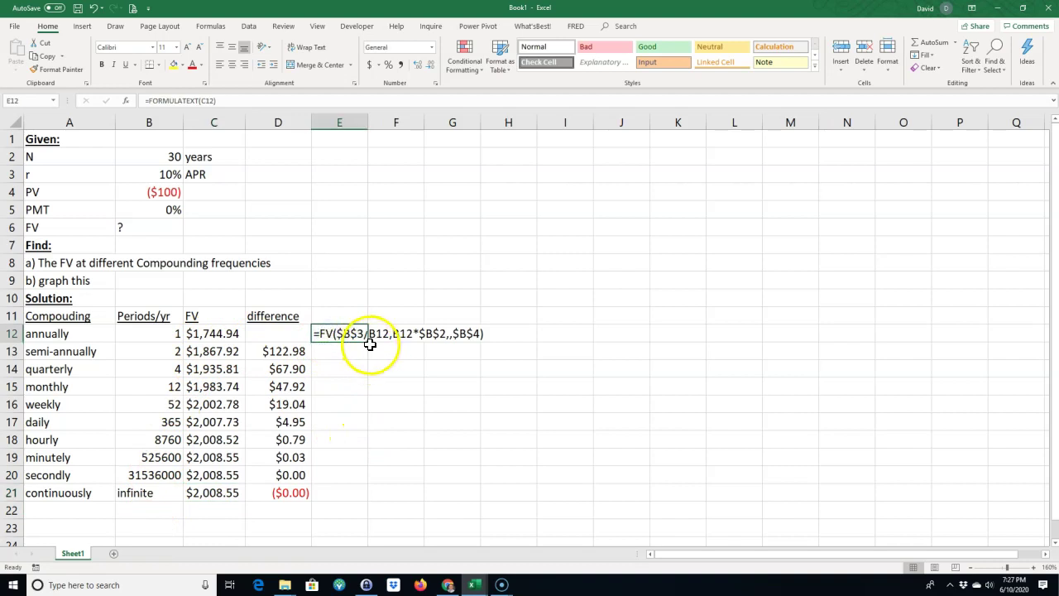
drag(369, 343, 362, 498)
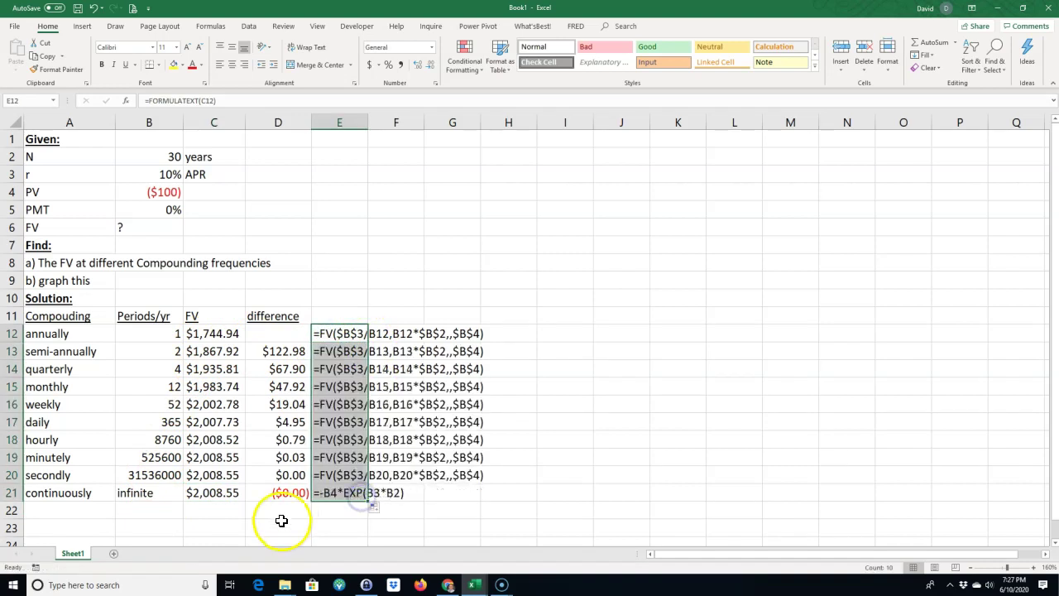
click(280, 521)
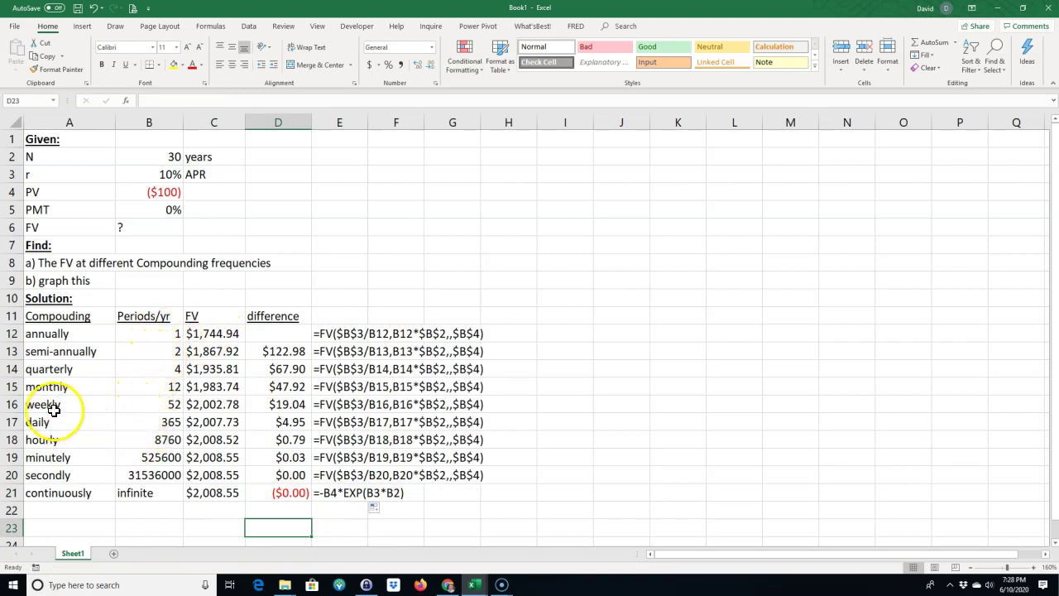
click(273, 424)
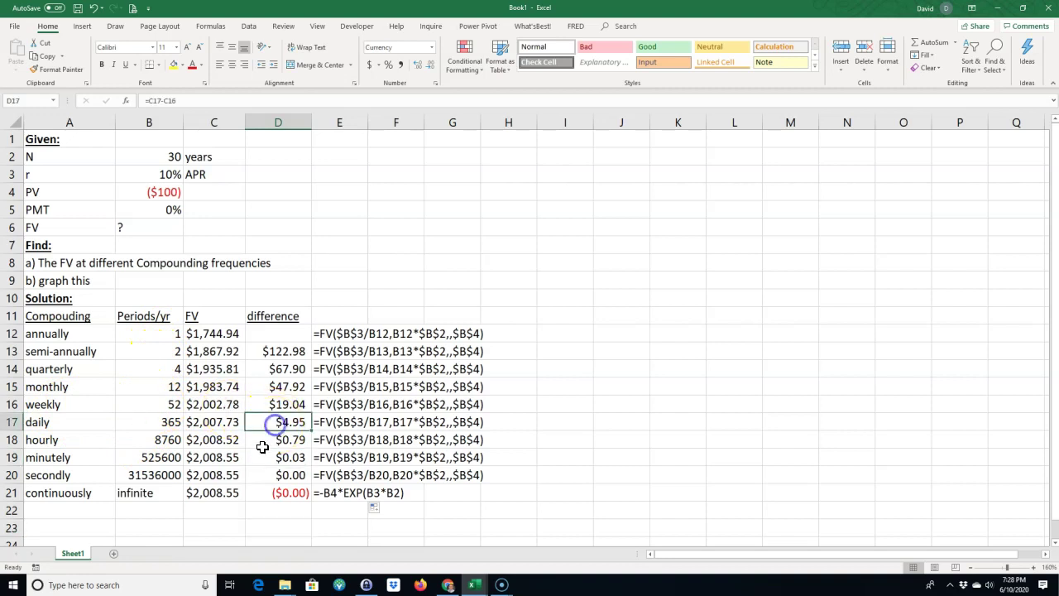
click(267, 439)
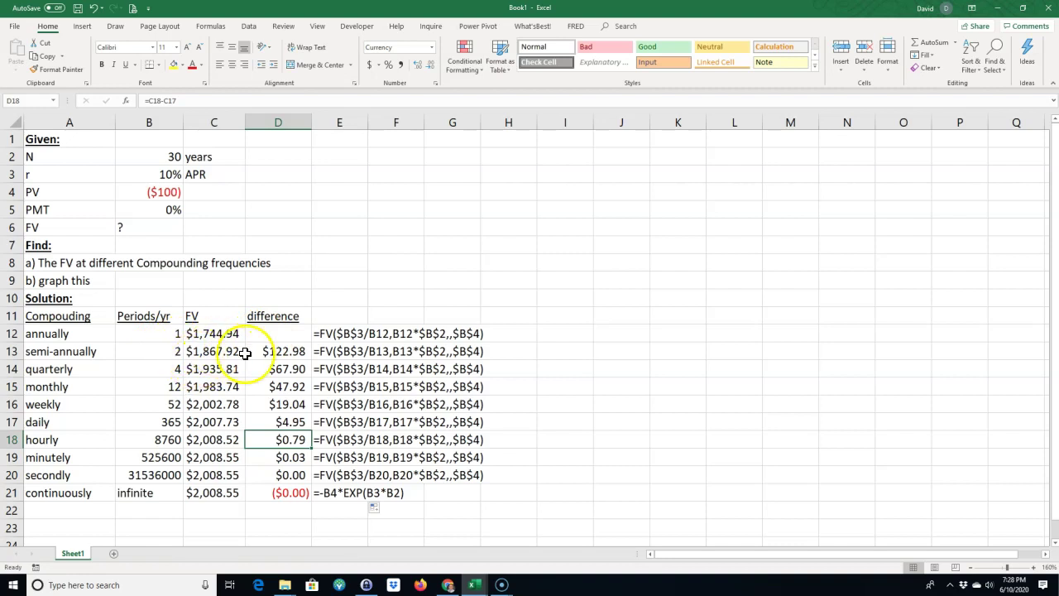
click(270, 351)
click(152, 157)
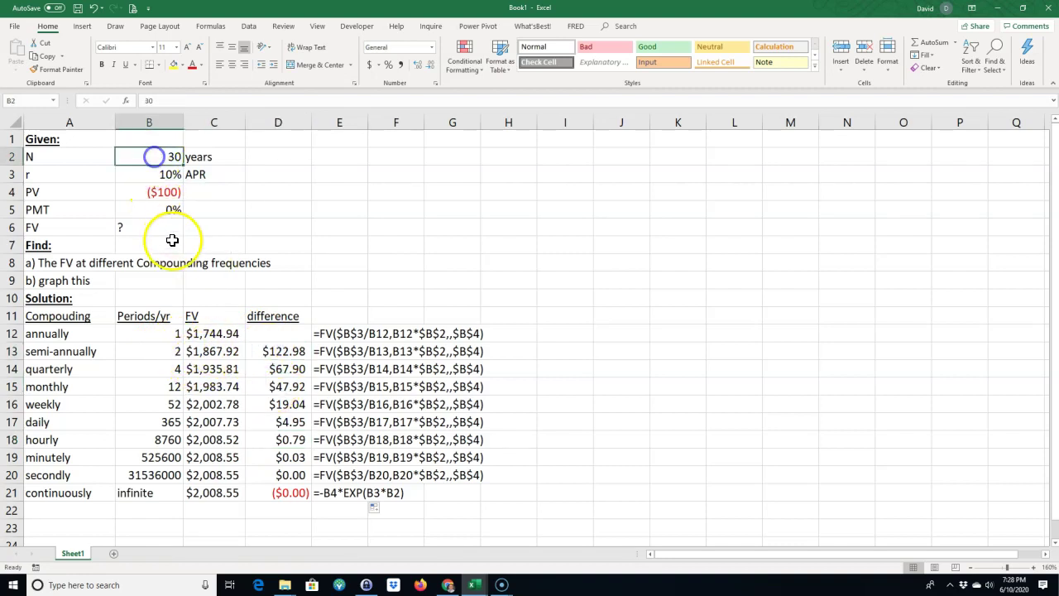
text(50)
key(Return)
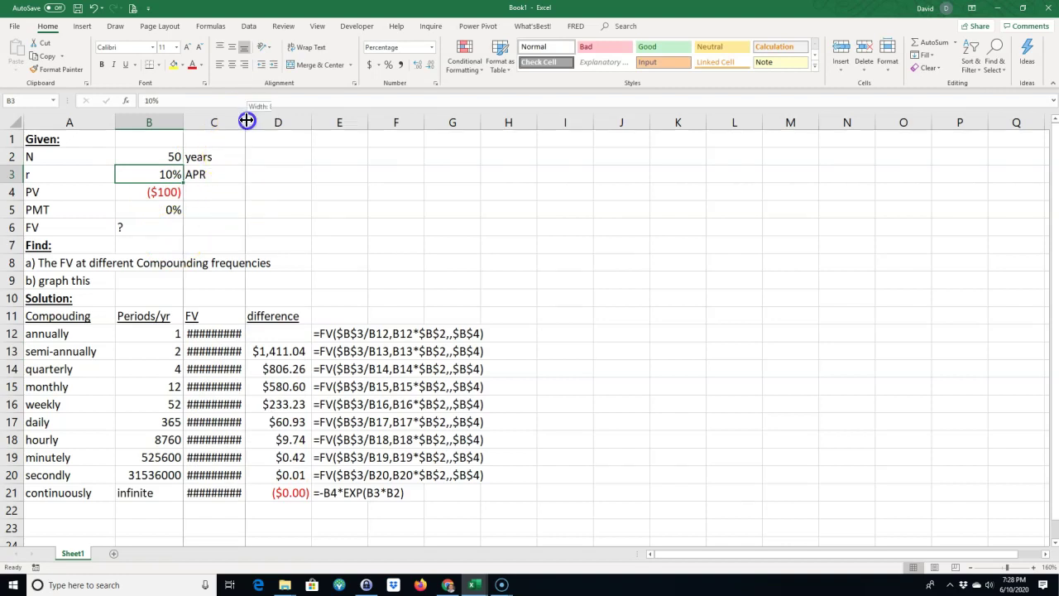
drag(245, 121, 258, 122)
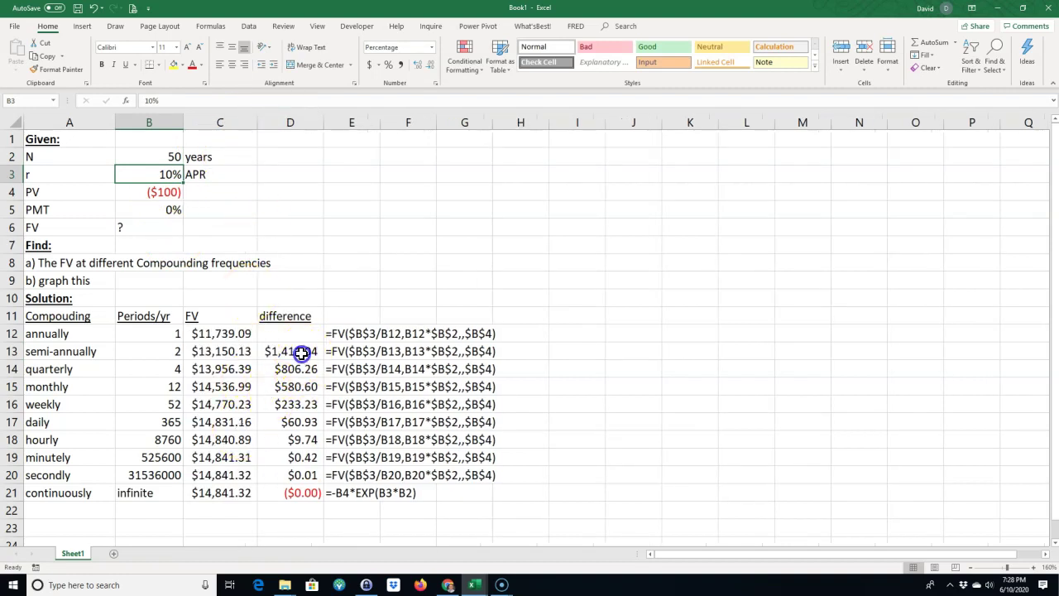
click(299, 386)
click(296, 404)
click(295, 424)
click(294, 440)
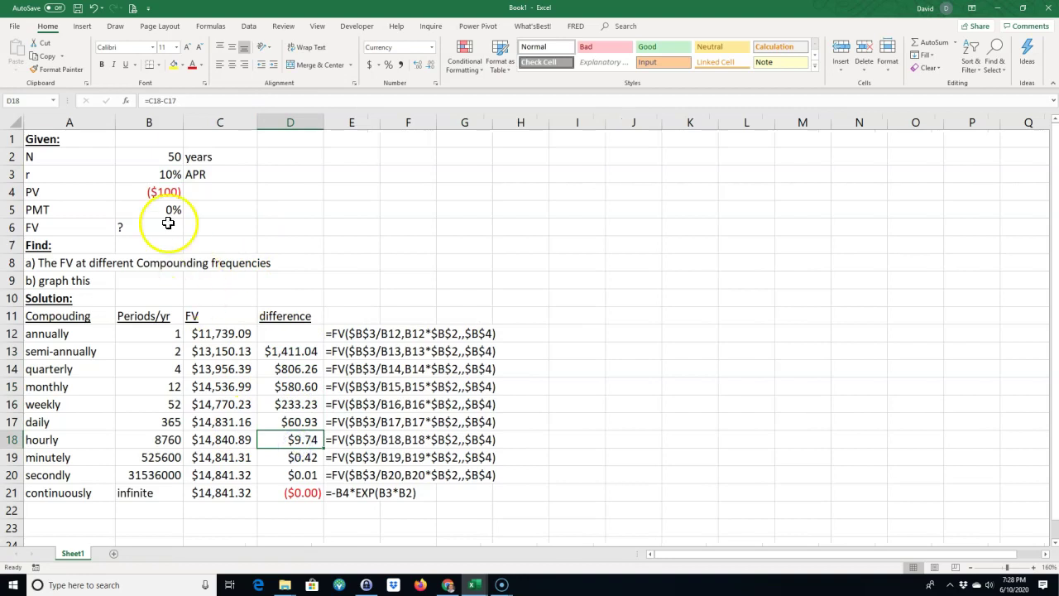
click(168, 156)
text(30)
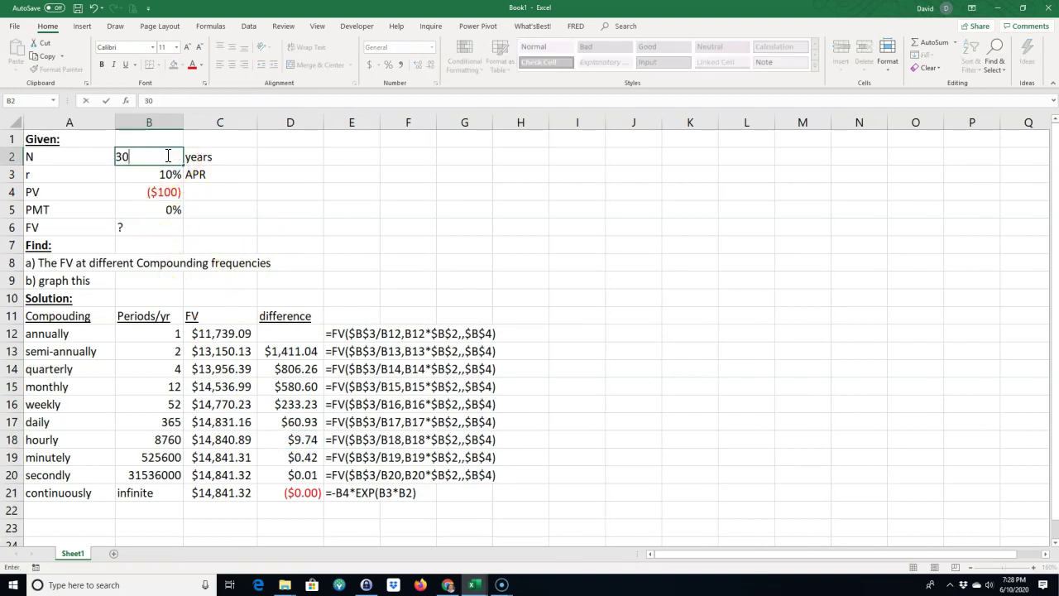
key(Return)
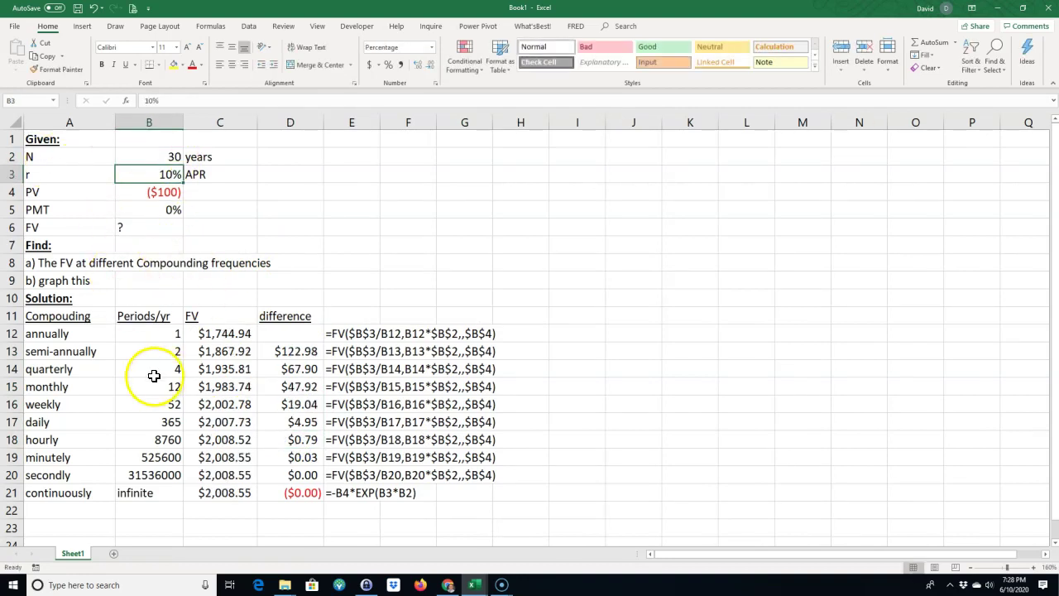
Insert a 2-D line chart of FV in C11:C21 against the A11:A21 labels, beside the table
drag(52, 316, 69, 496)
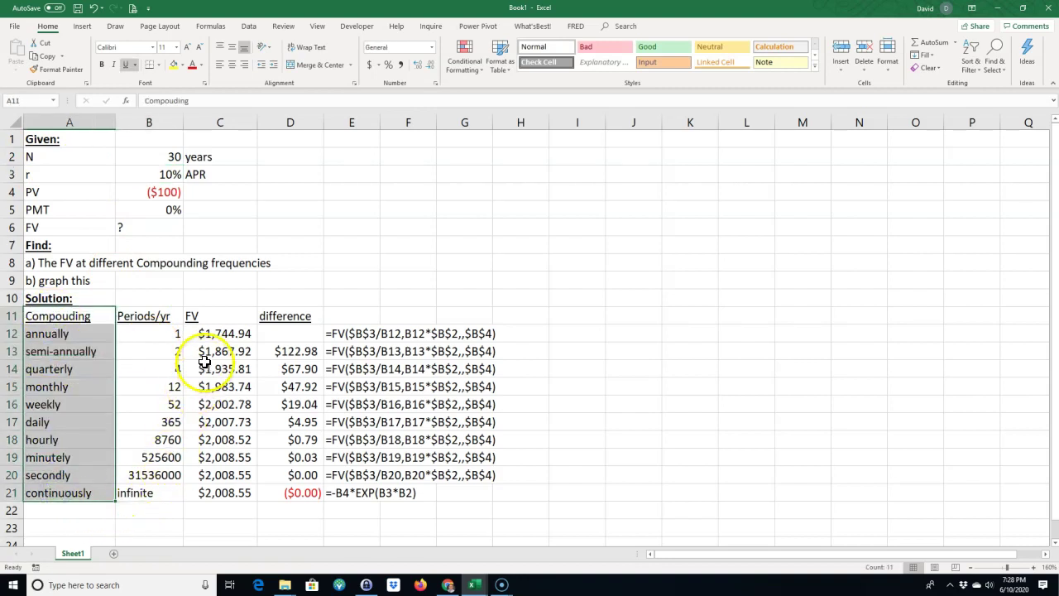
drag(212, 317, 219, 491)
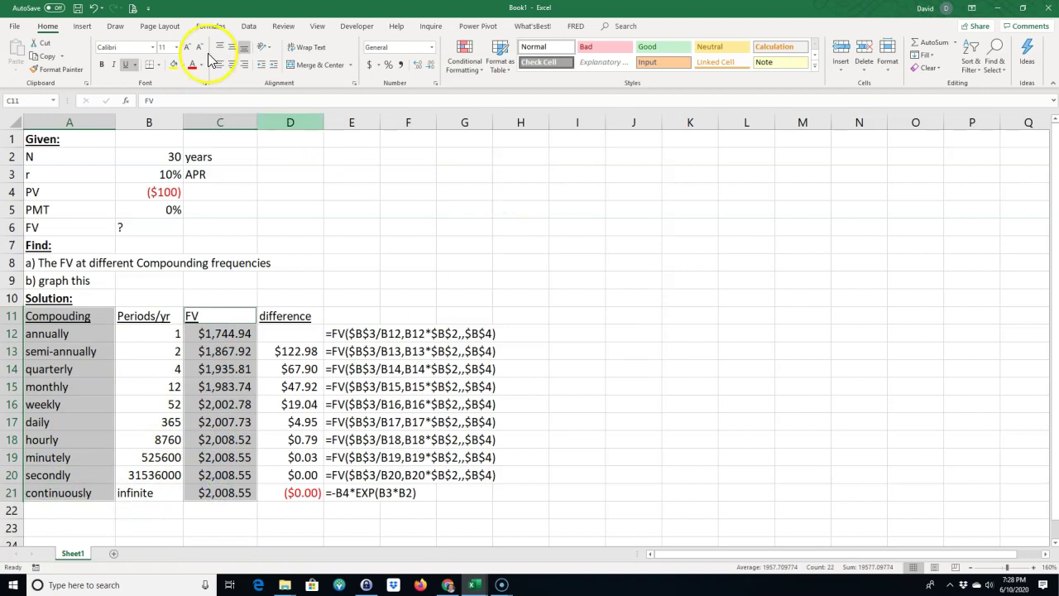
click(83, 27)
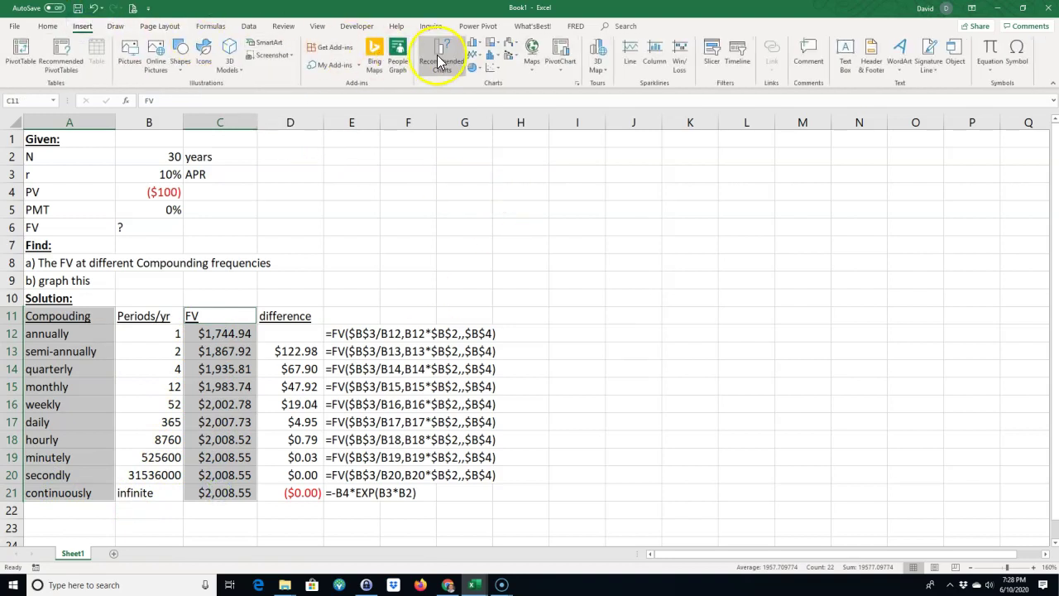
click(480, 56)
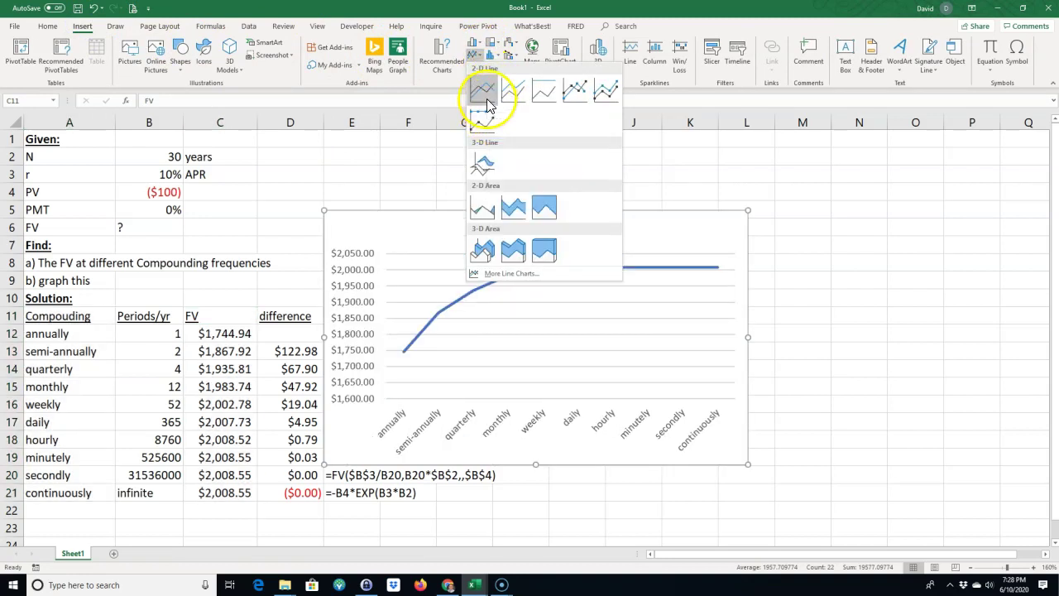
click(487, 104)
drag(403, 234, 599, 236)
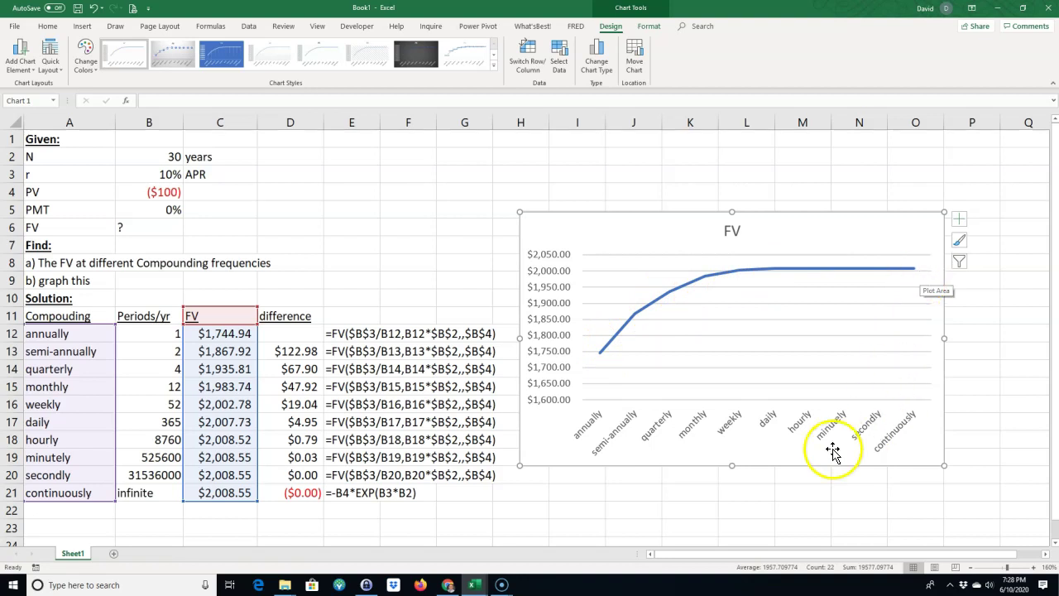
Compare the D20 and D21 differences, then set N in B2 to 100 years
click(303, 474)
click(305, 493)
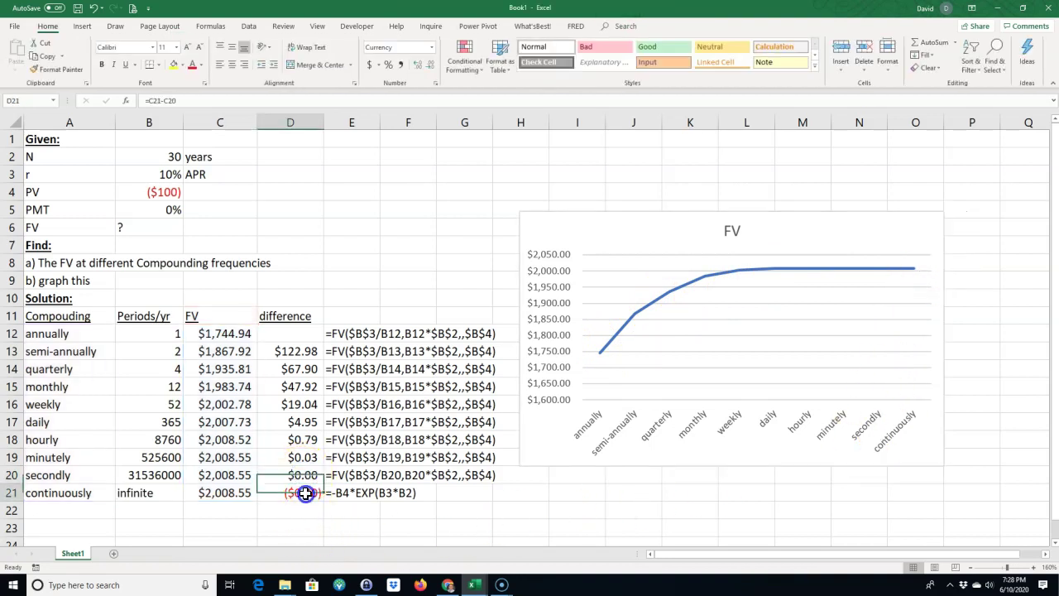
click(303, 475)
click(306, 493)
click(302, 475)
click(306, 494)
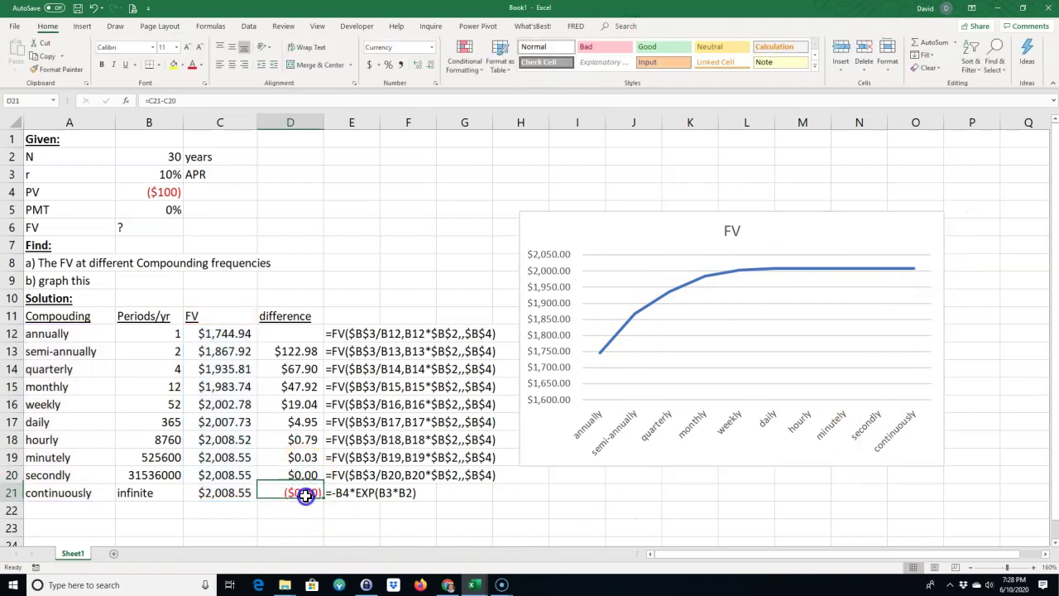
click(146, 157)
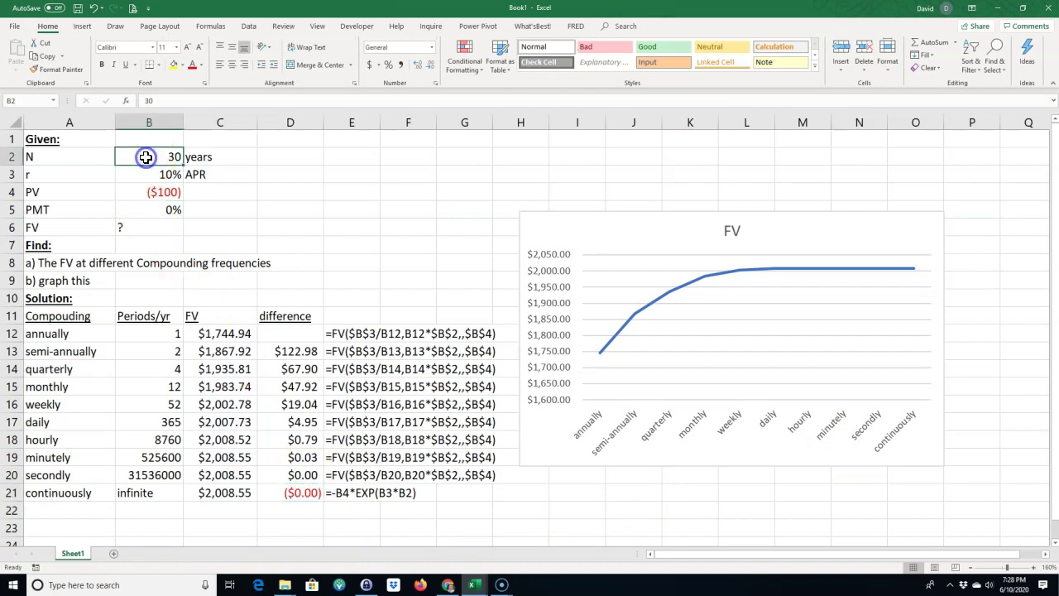
text(100)
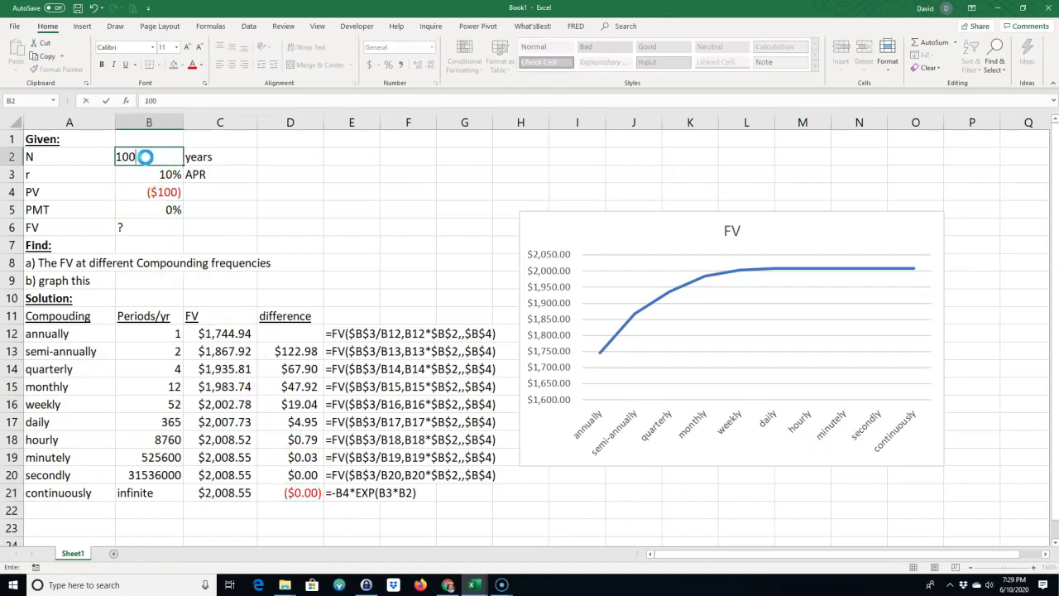
key(Return)
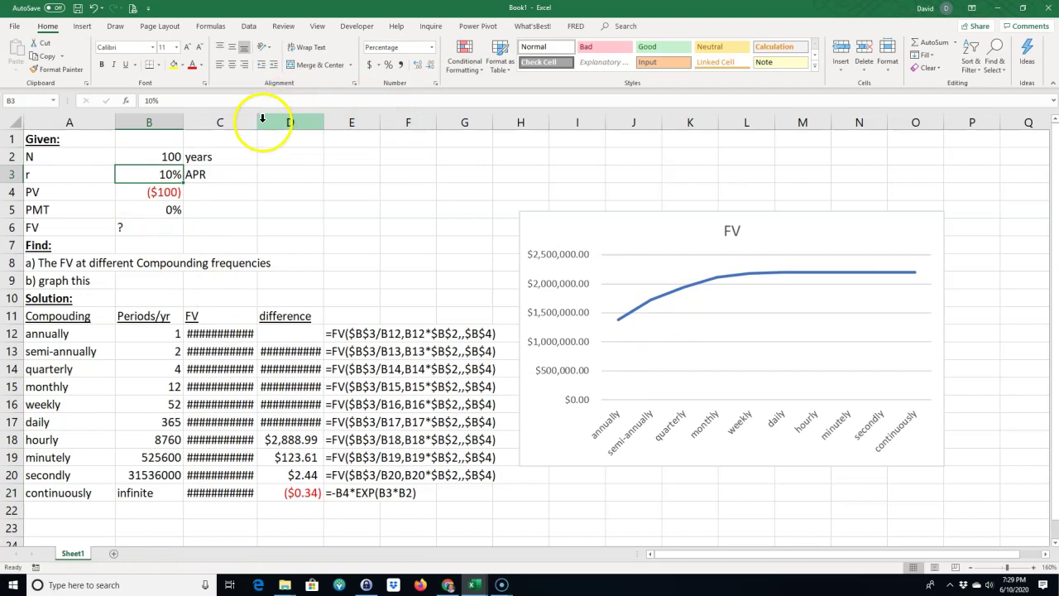
Widen columns C and D so the large FV and difference values fit
drag(263, 120, 273, 120)
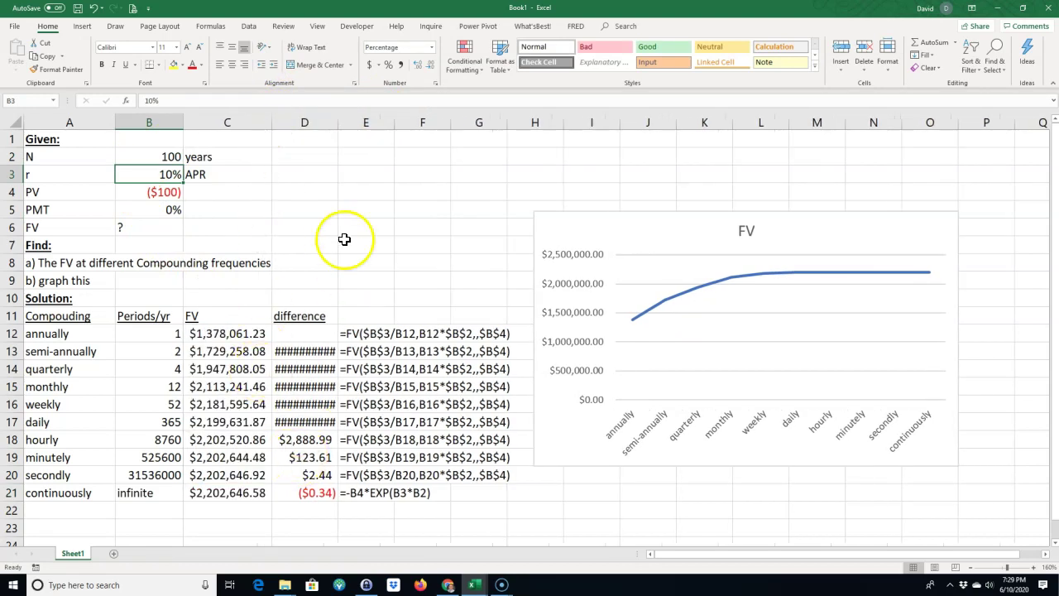
drag(342, 118, 358, 118)
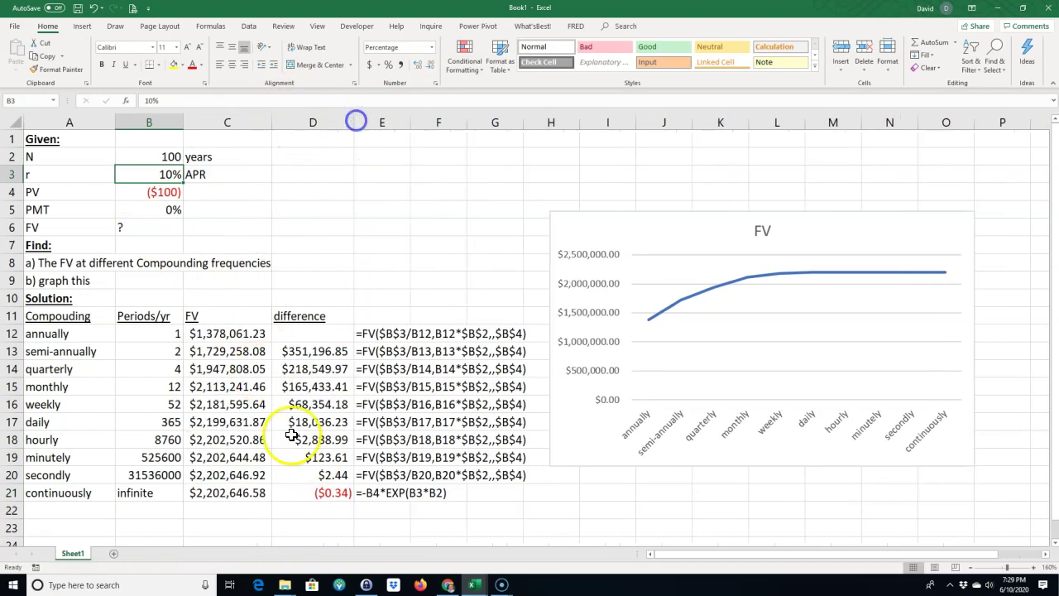
click(328, 475)
click(331, 493)
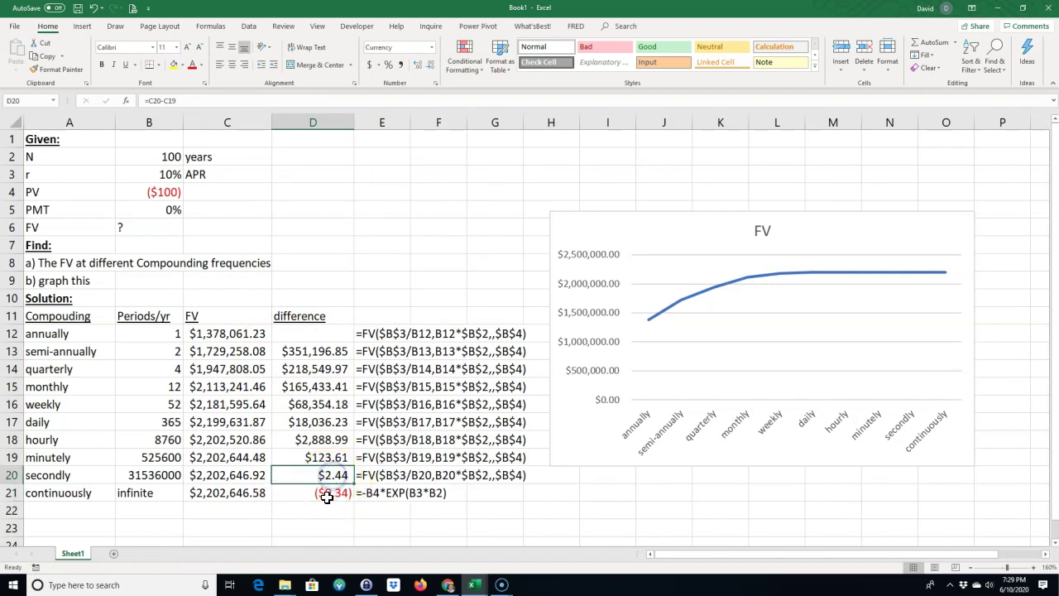
click(330, 494)
Compare the C20 and C21 future values at 100 years
click(237, 493)
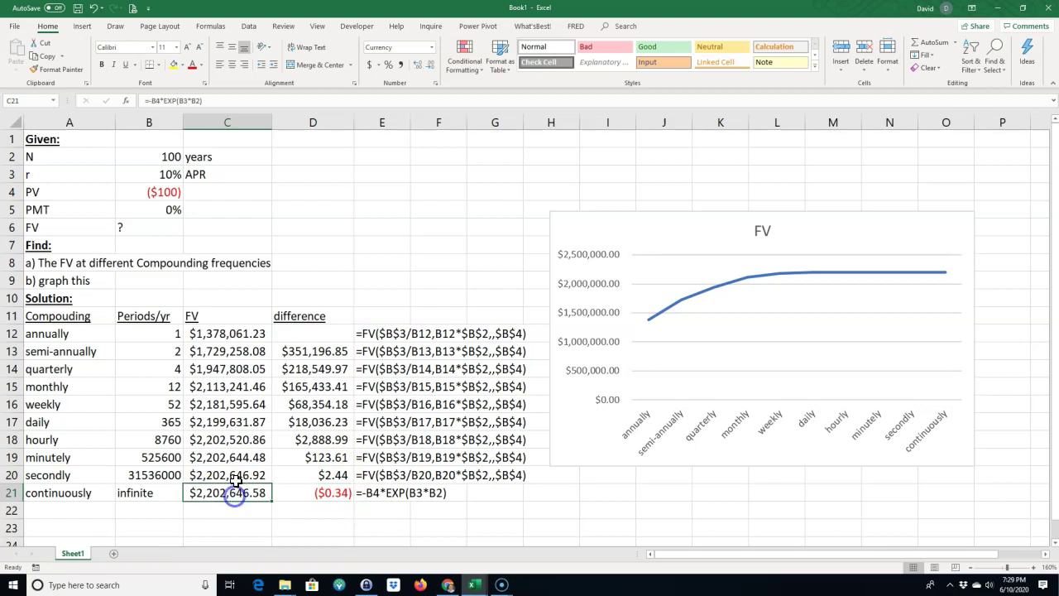
click(242, 475)
click(243, 493)
click(242, 476)
click(240, 492)
click(240, 476)
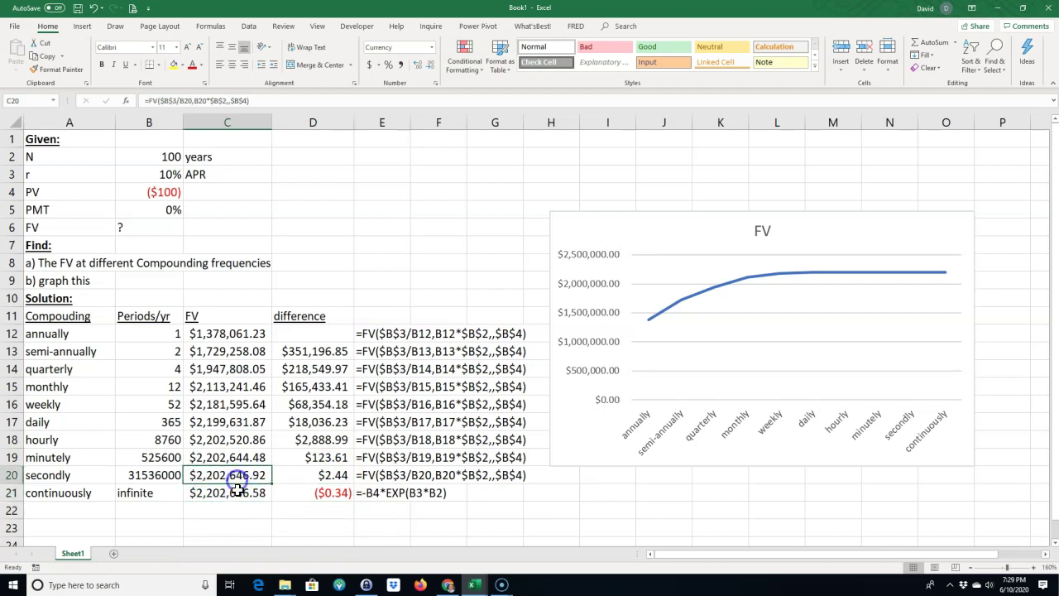
click(240, 490)
Set N in B2 back to 30 years
click(156, 156)
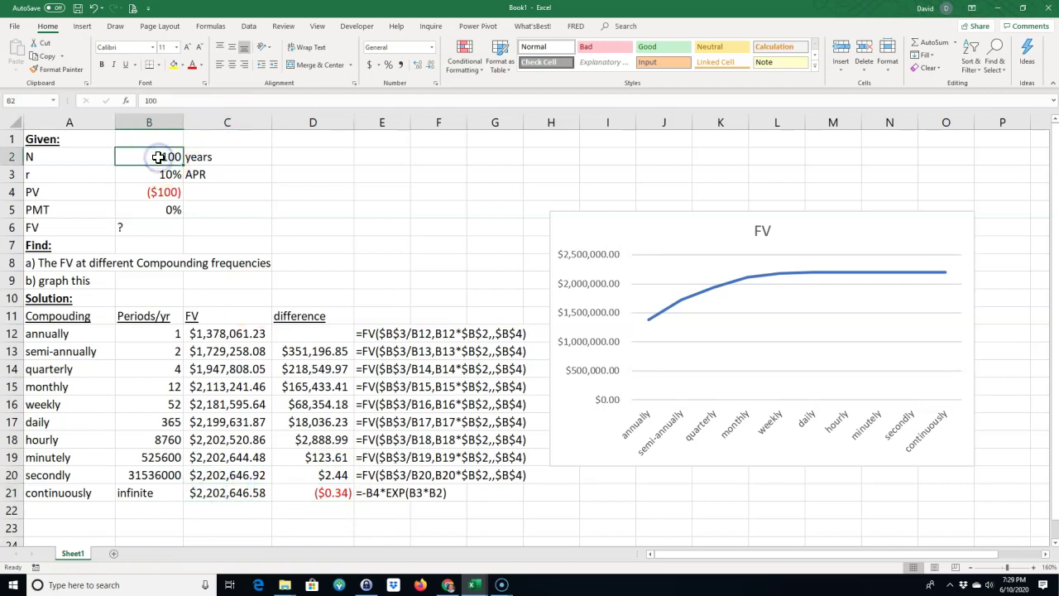
text(30)
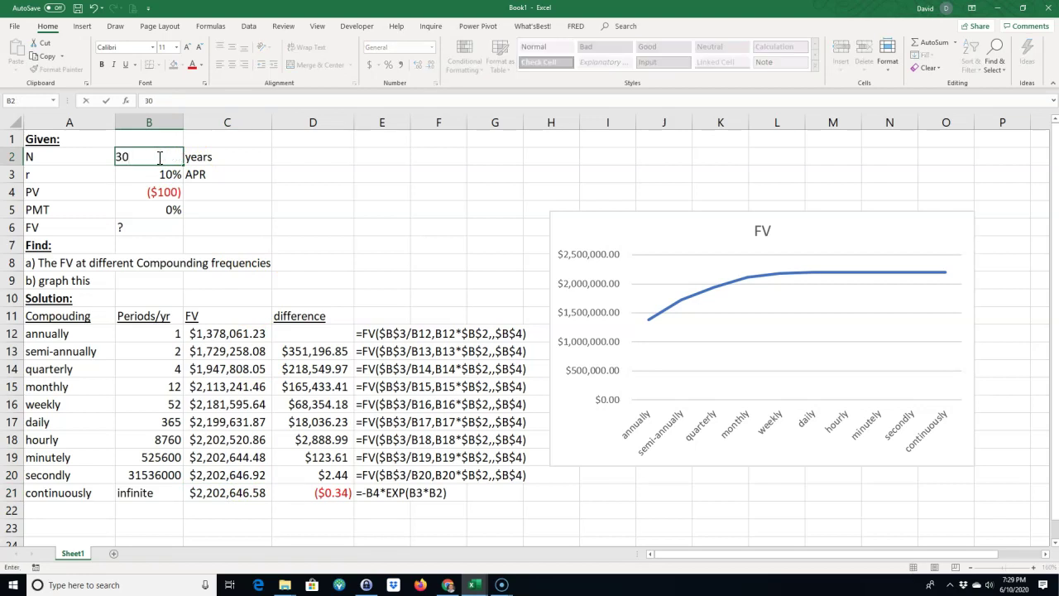
key(Return)
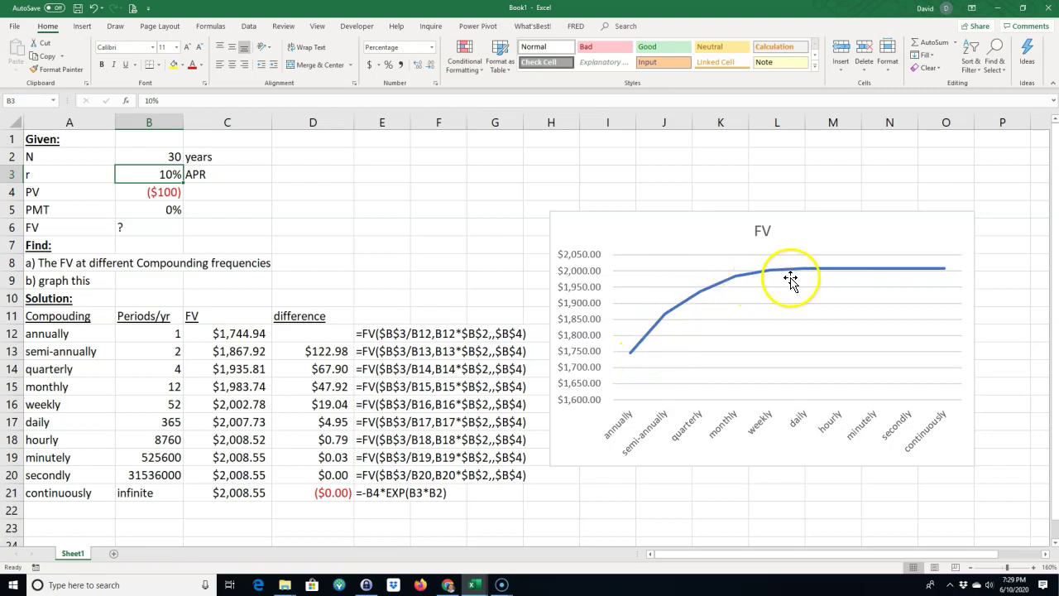
click(245, 514)
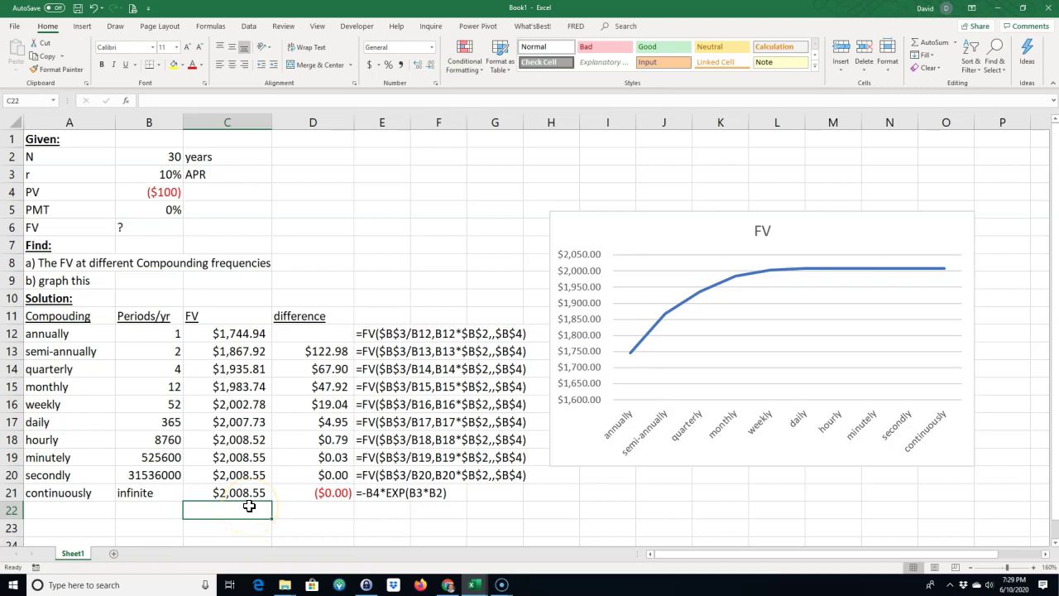
double_click(313, 351)
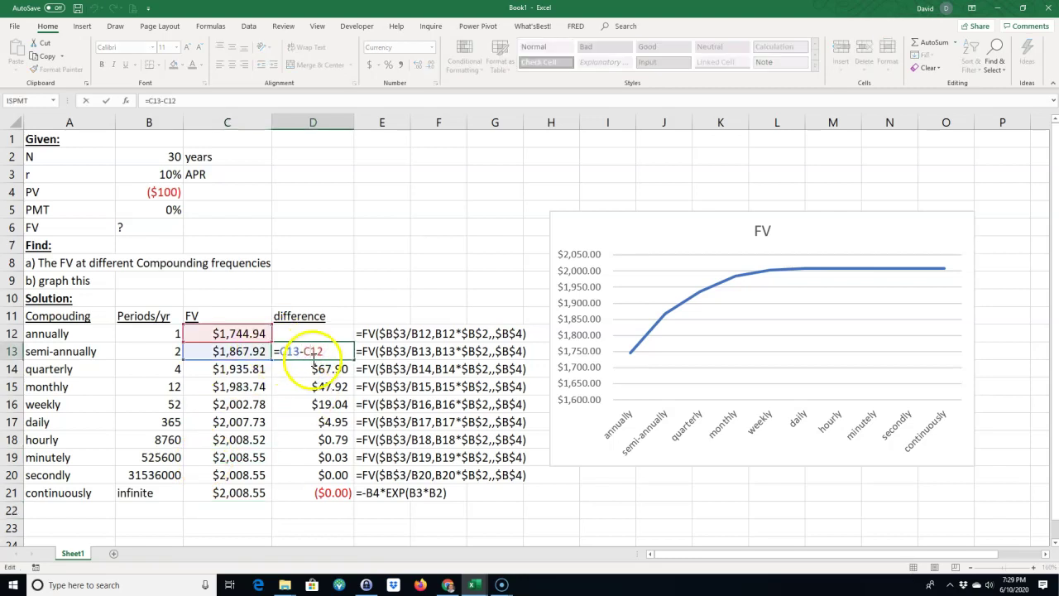
double_click(237, 351)
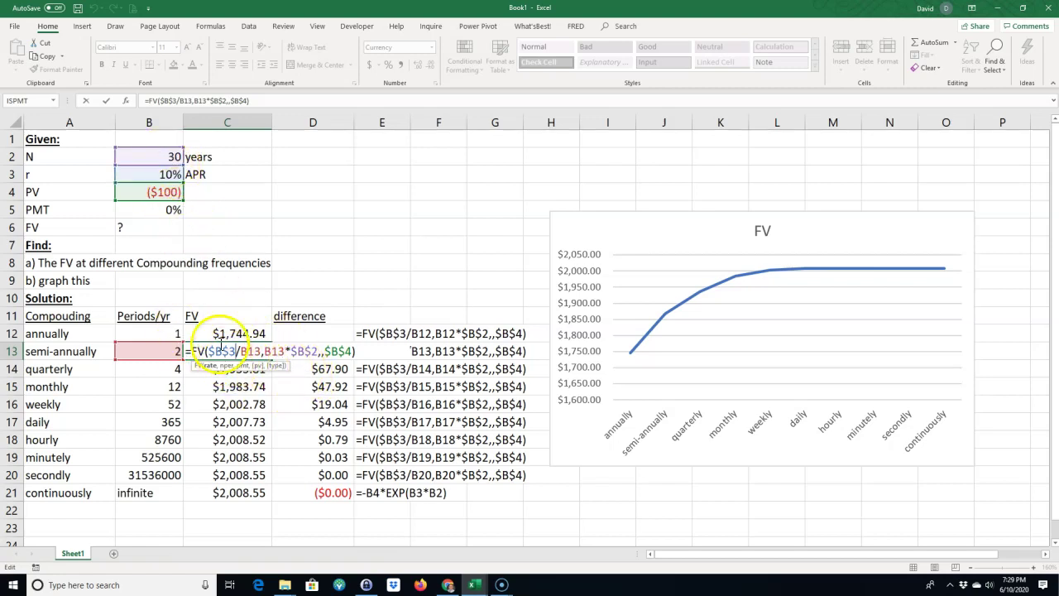
click(147, 174)
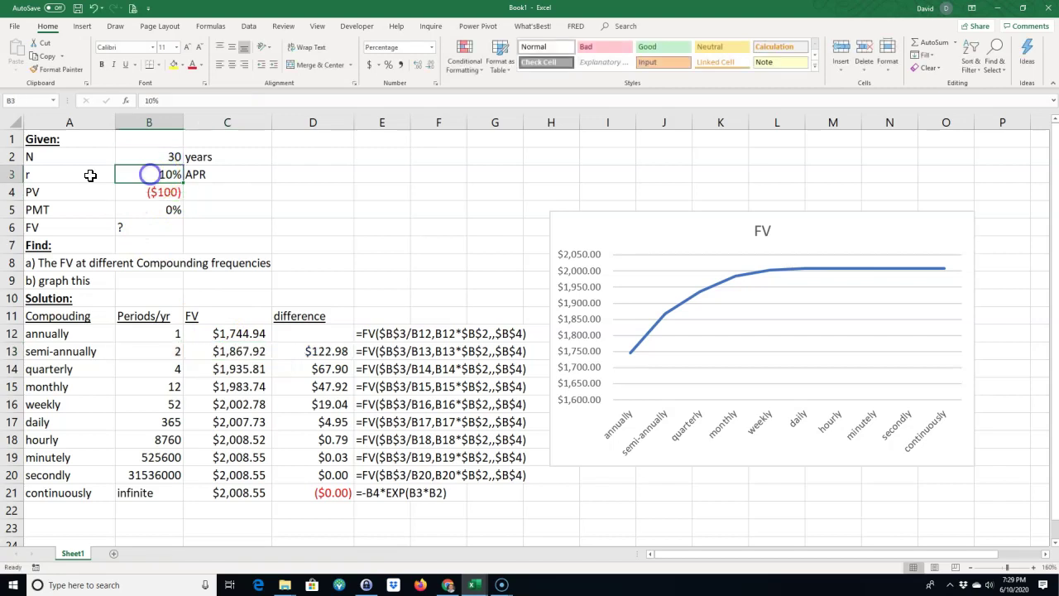
click(169, 156)
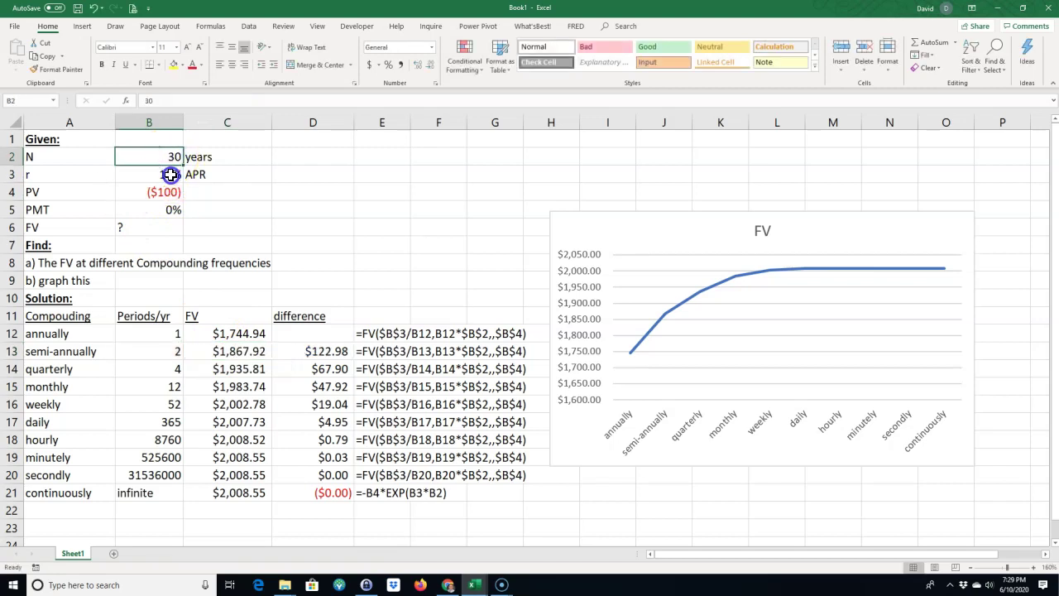
click(170, 175)
click(165, 156)
click(225, 351)
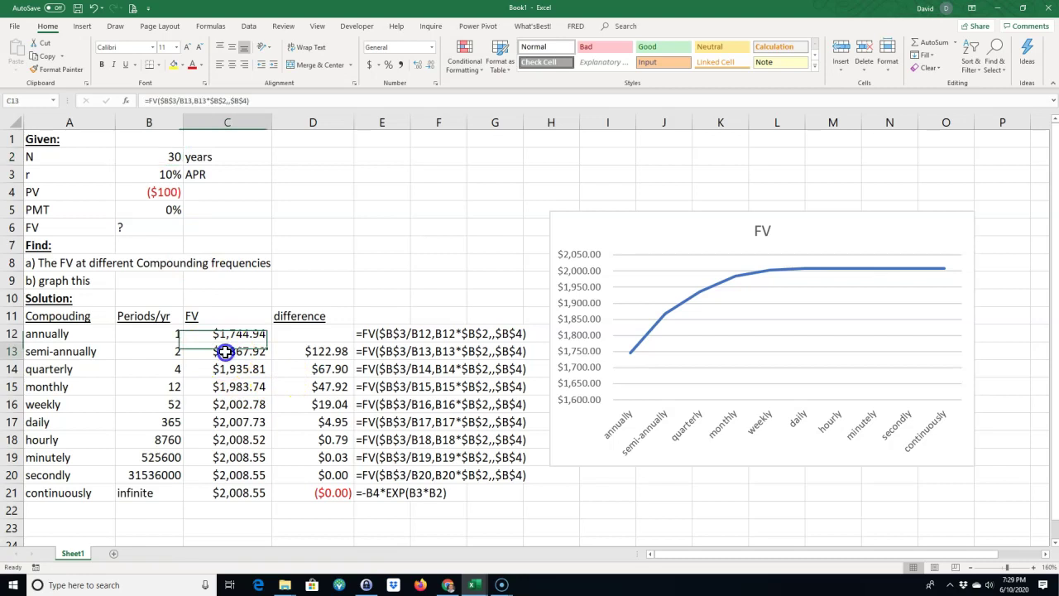
double_click(225, 352)
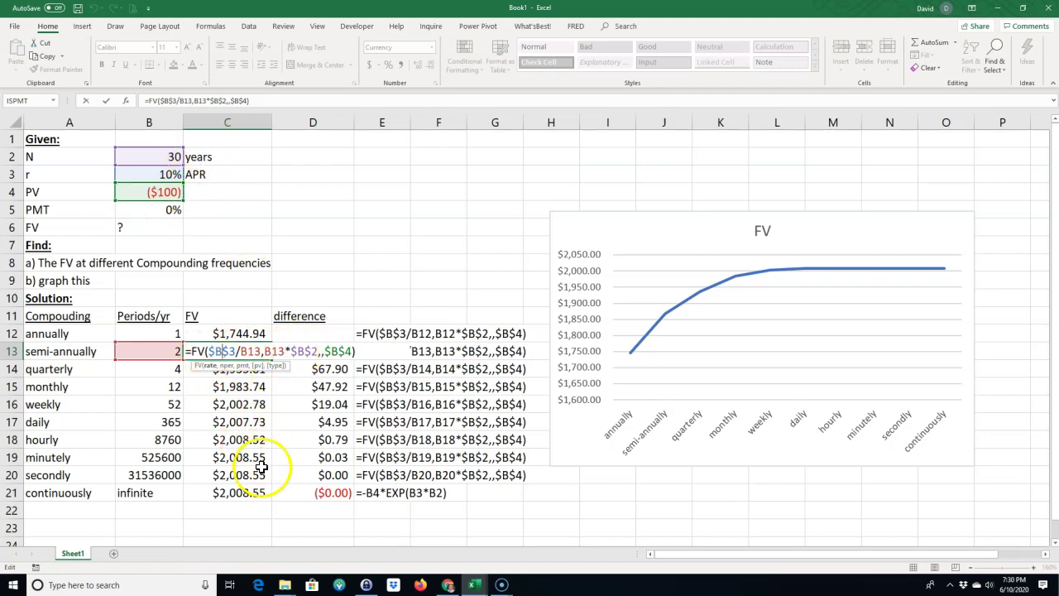
key(ctrl+Return)
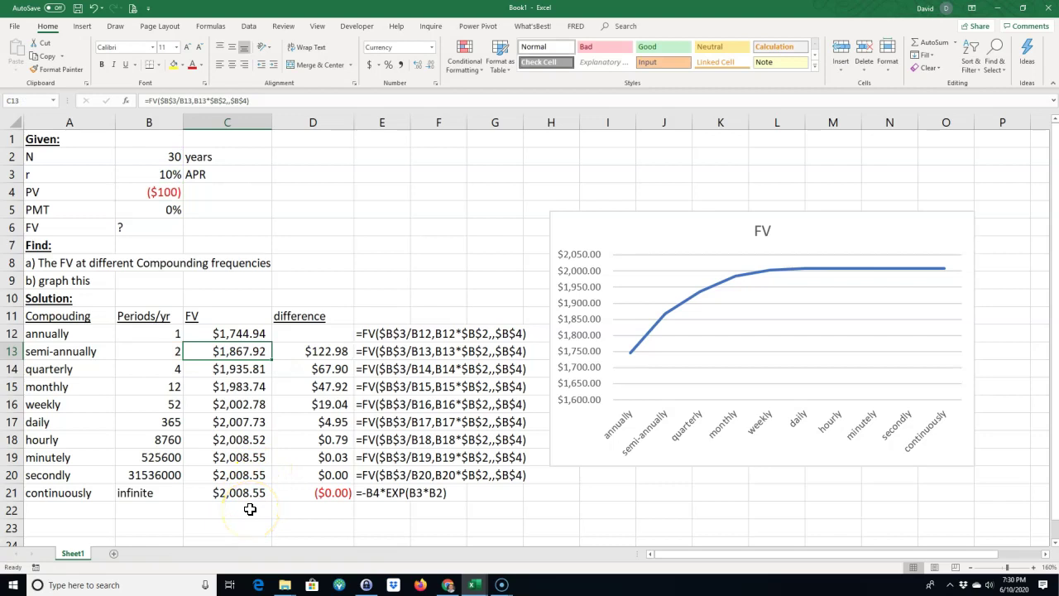